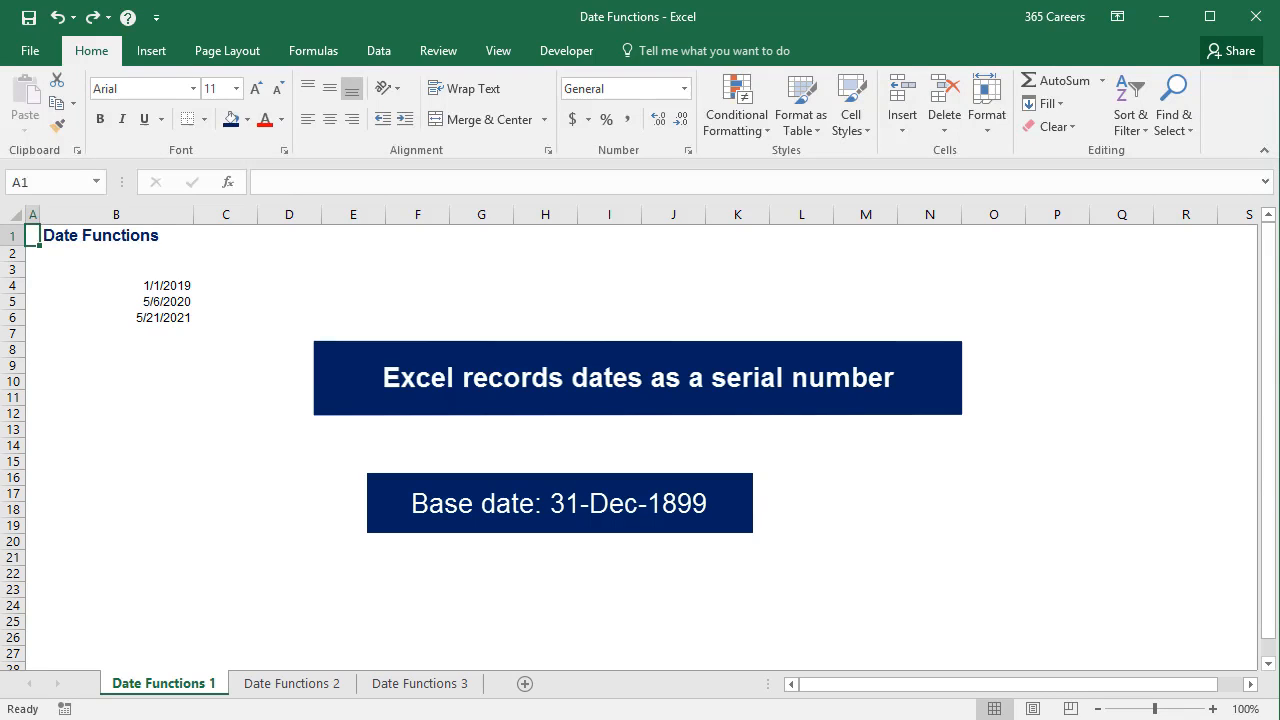
Apply the General number format to the date in B4 to view its serial number, and undo the format change
{"action": "key", "text": "Right"}
{"action": "key", "text": "Down"}
{"action": "key", "text": "Down"}
{"action": "key", "text": "Down"}
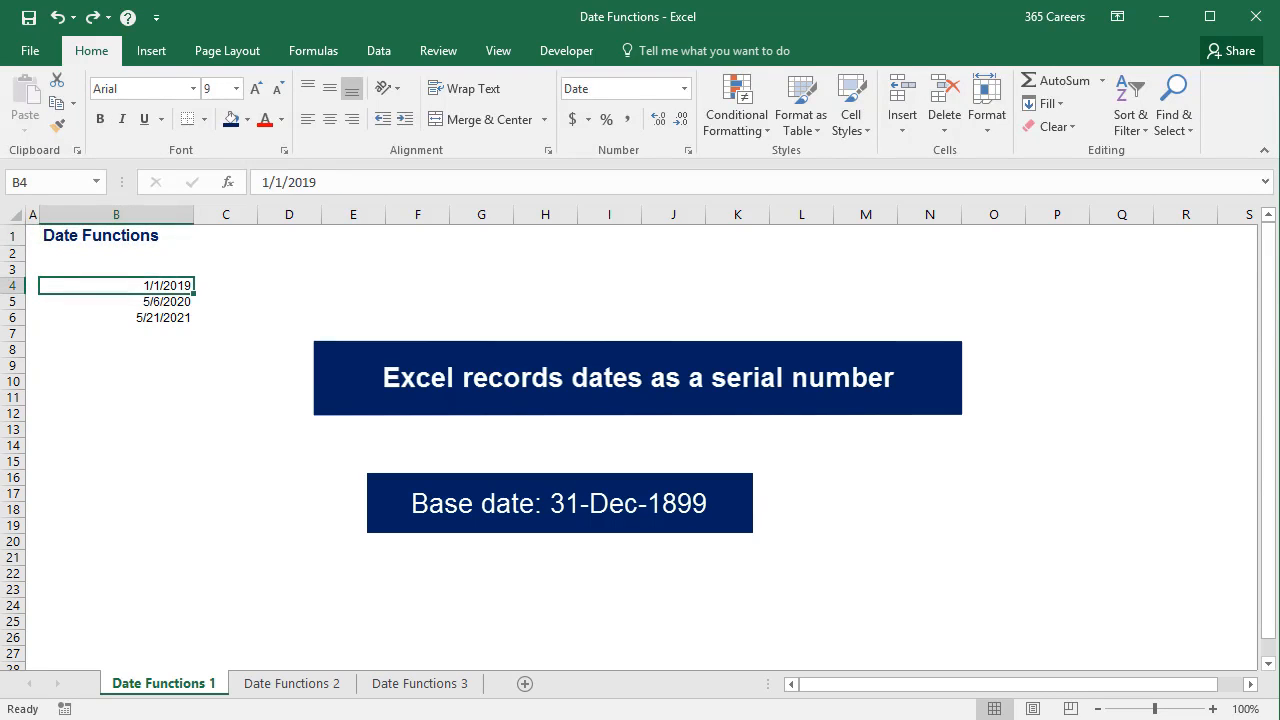
{"action": "key", "text": "ctrl+shift+grave"}
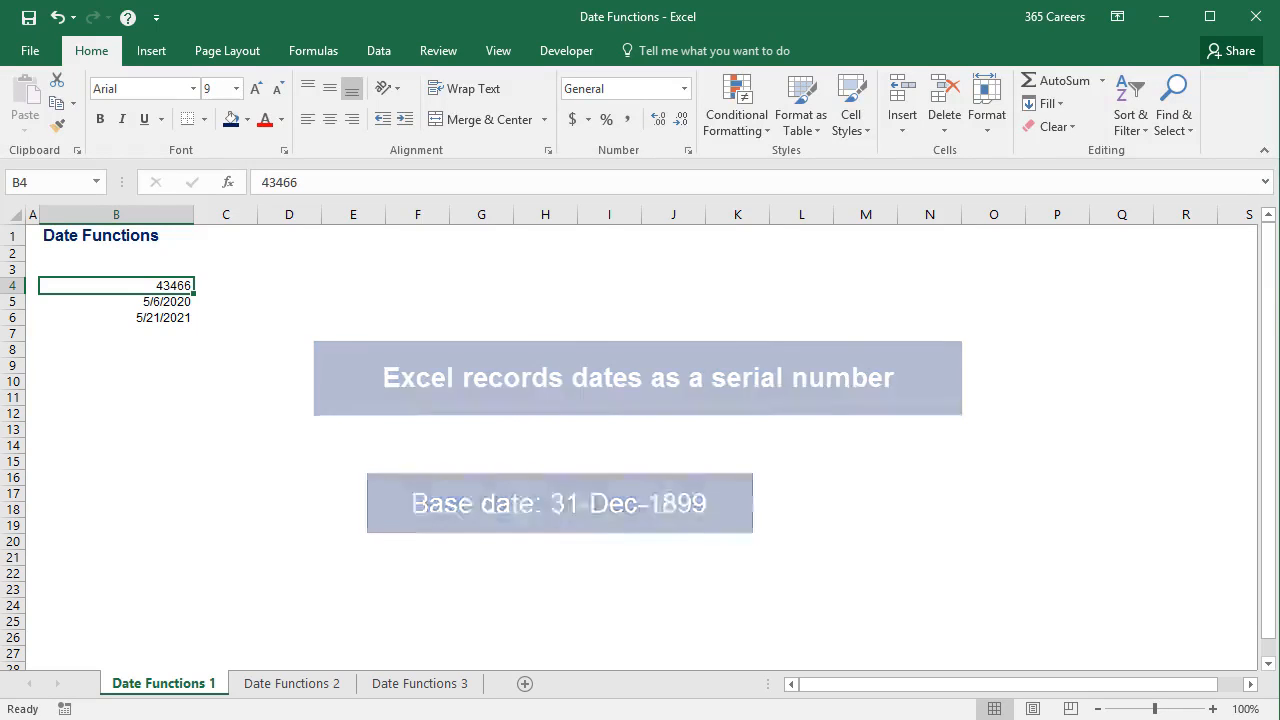
{"action": "key", "text": "ctrl+z"}
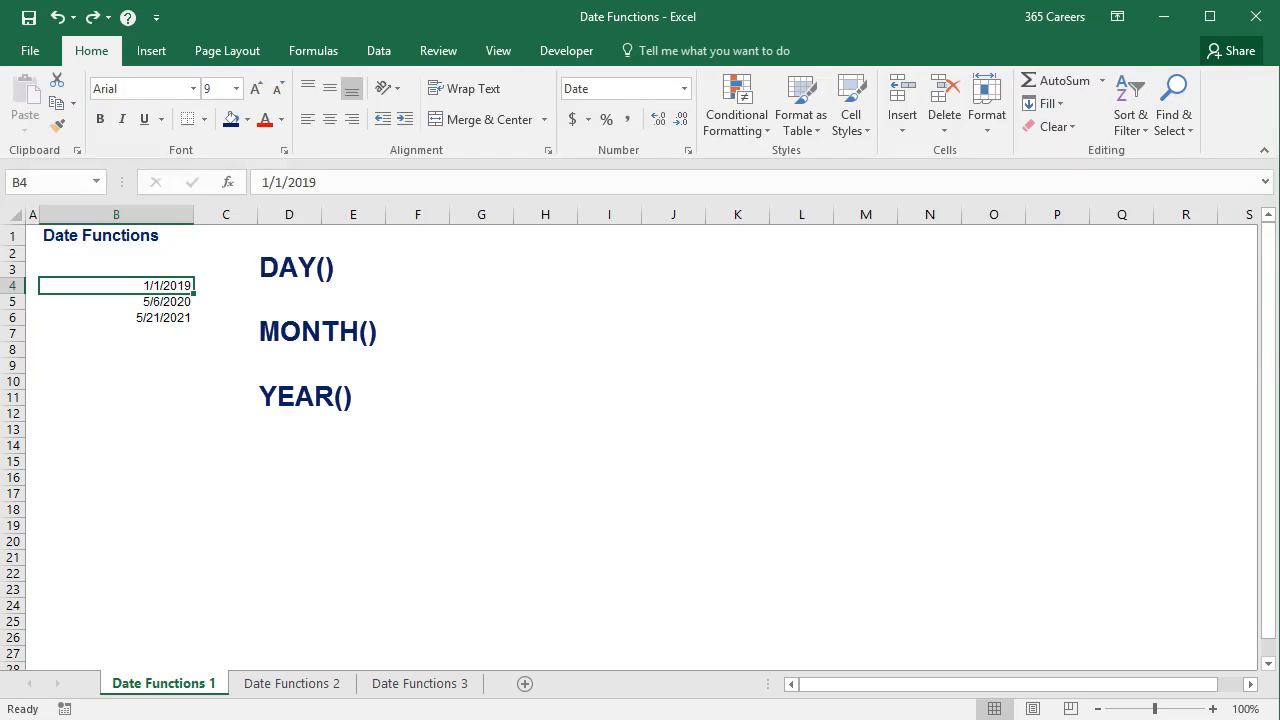
Enter a DAY formula in C4 that extracts the day from the date in B4
{"action": "key", "text": "Right"}
{"action": "type", "text": "=day"}
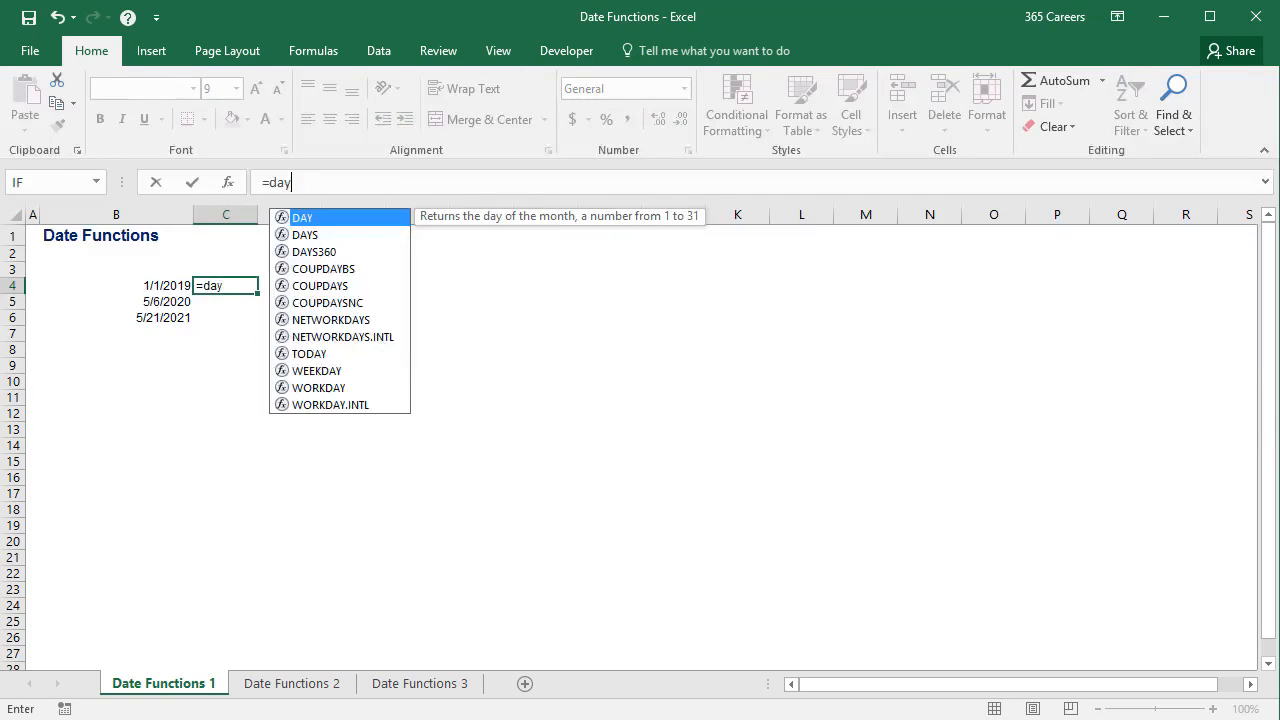
{"action": "key", "text": "Tab"}
{"action": "key", "text": "Left"}
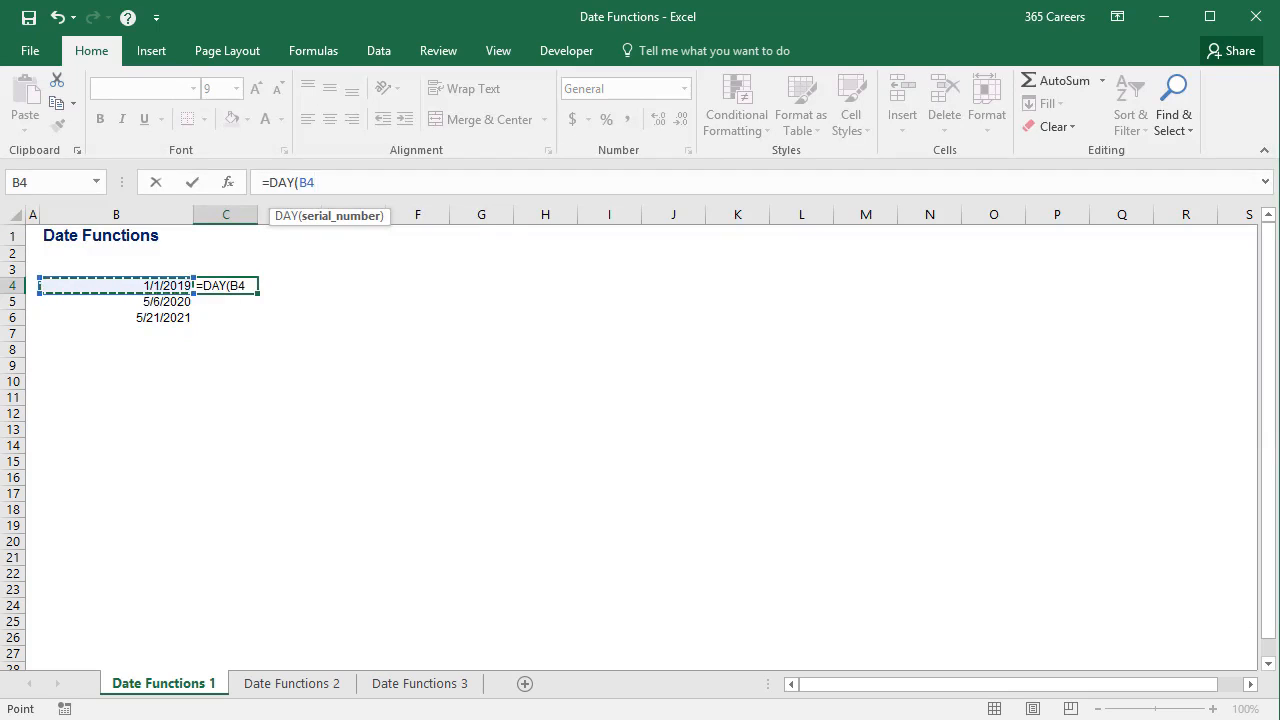
{"action": "key", "text": "ctrl+Return"}
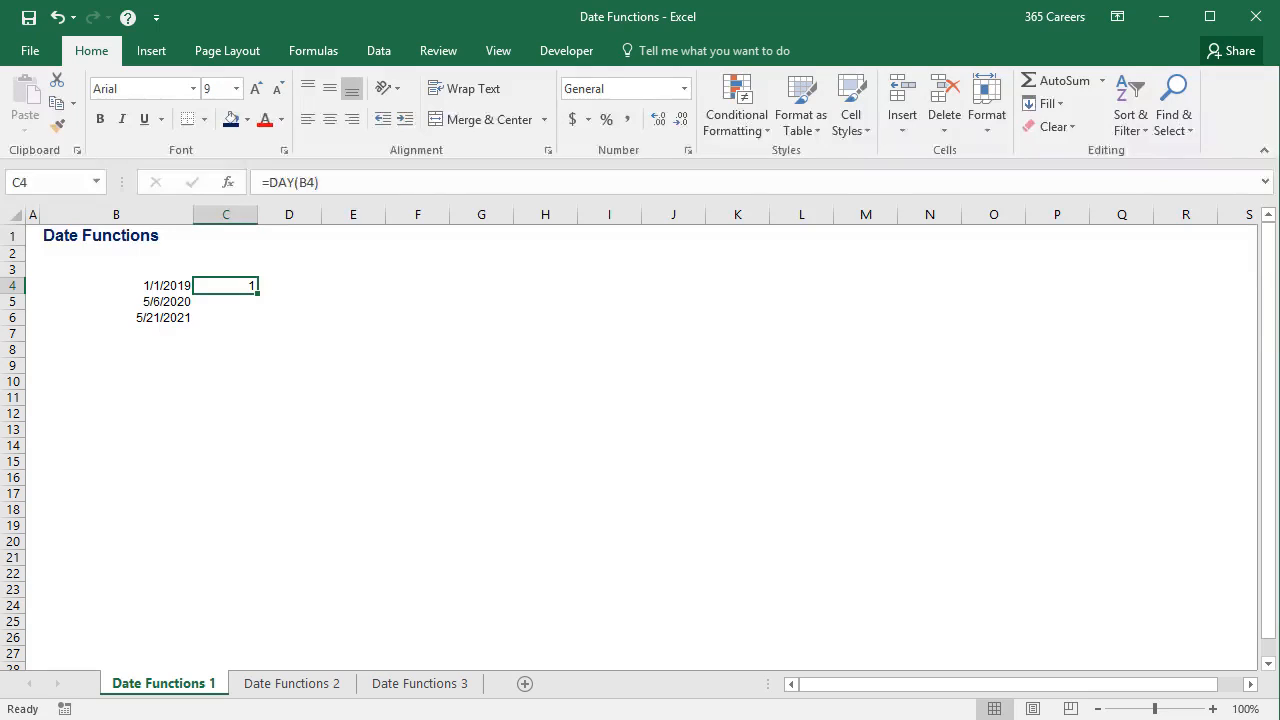
Enter =MONTH(B5) in C5 to extract the month from the date beside it
{"action": "key", "text": "Down"}
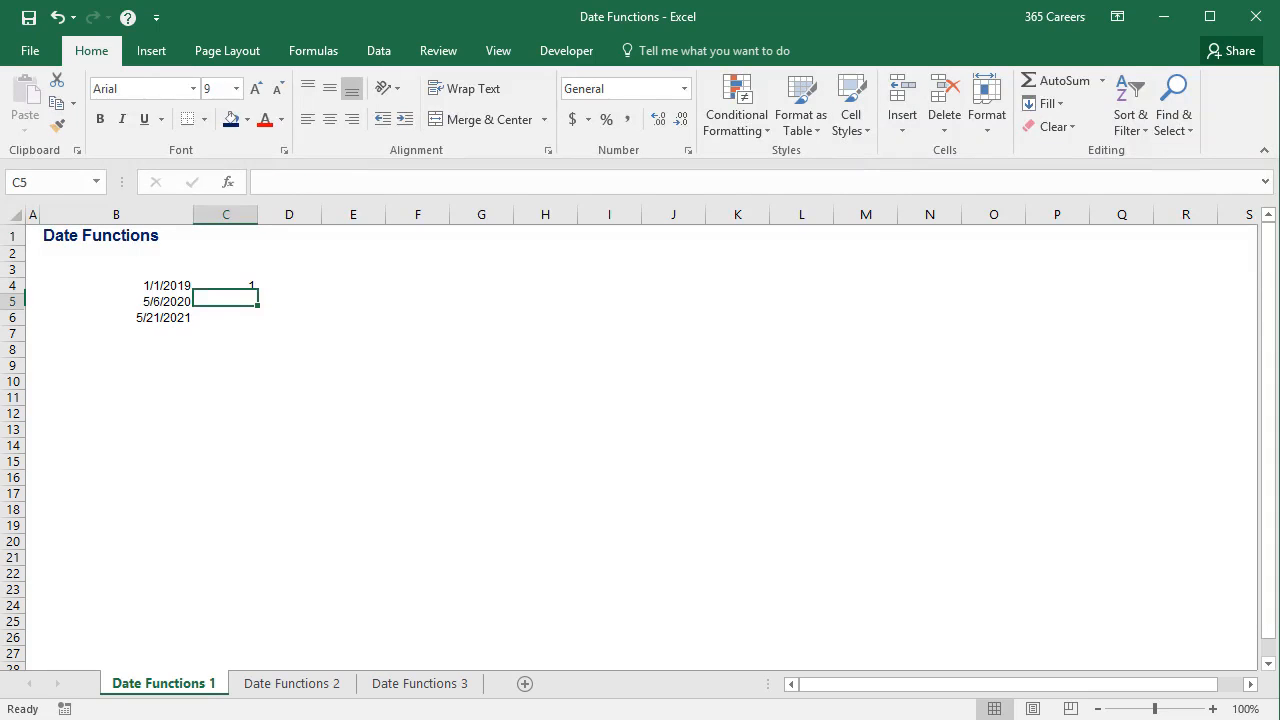
{"action": "type", "text": "=month"}
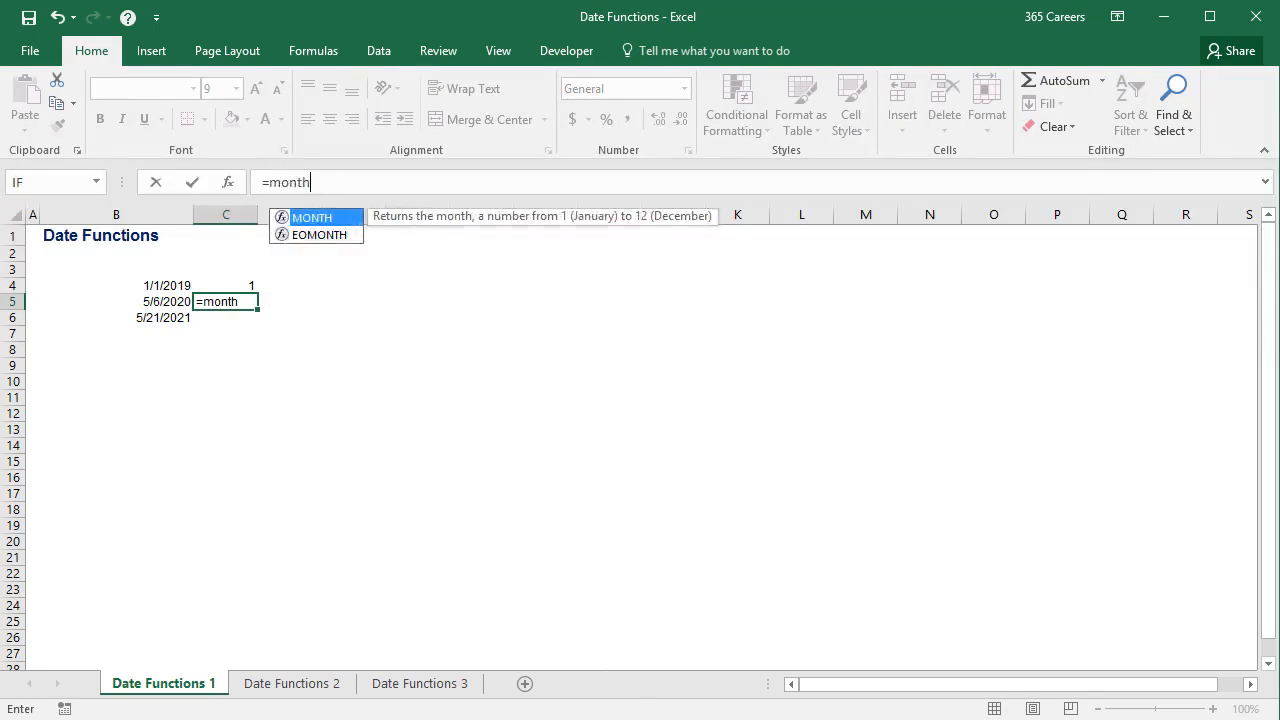
{"action": "key", "text": "Tab"}
{"action": "key", "text": "Left"}
{"action": "type", "text": ")"}
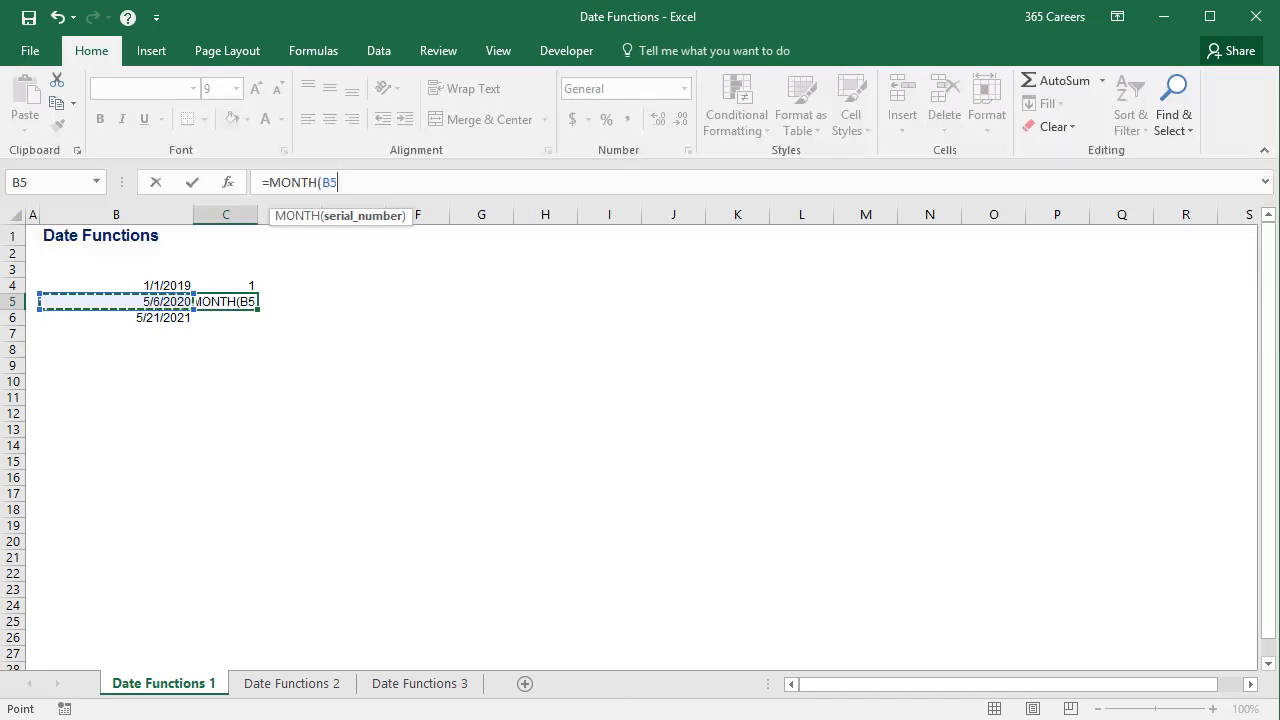
{"action": "key", "text": "ctrl+Return"}
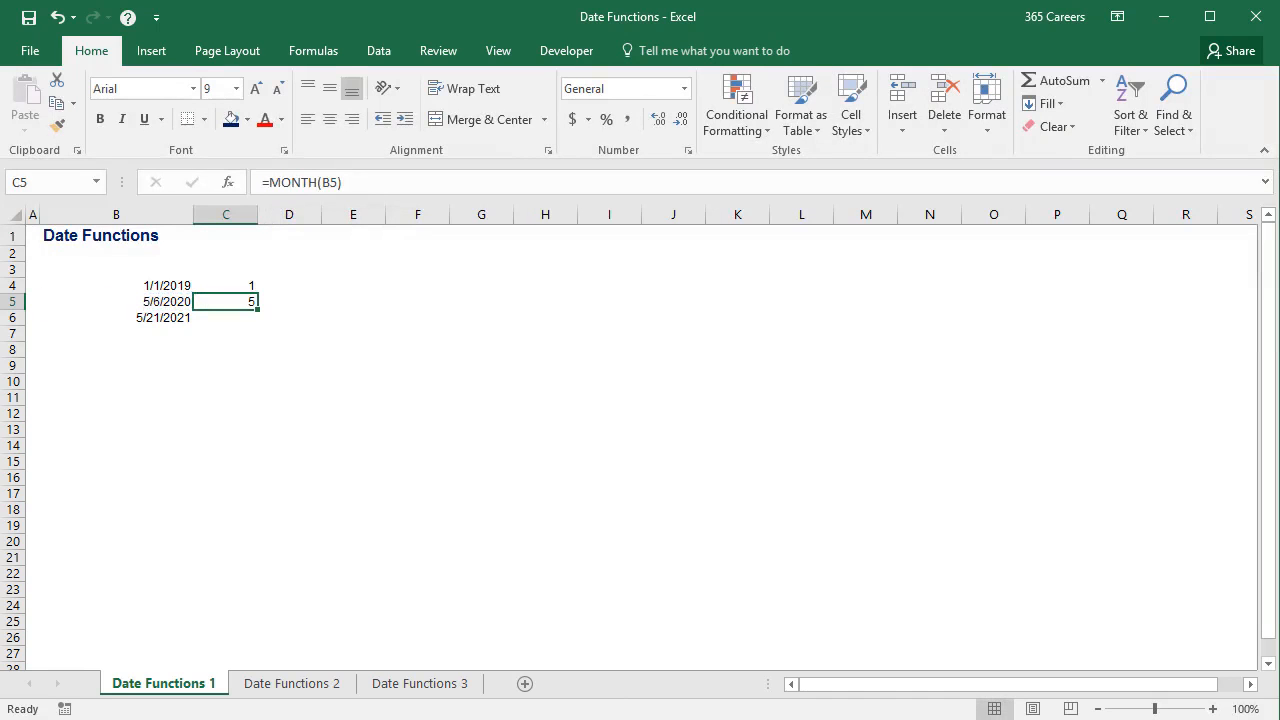
Enter =YEAR(B6) in C6 to extract the year from the date beside it
{"action": "key", "text": "Down"}
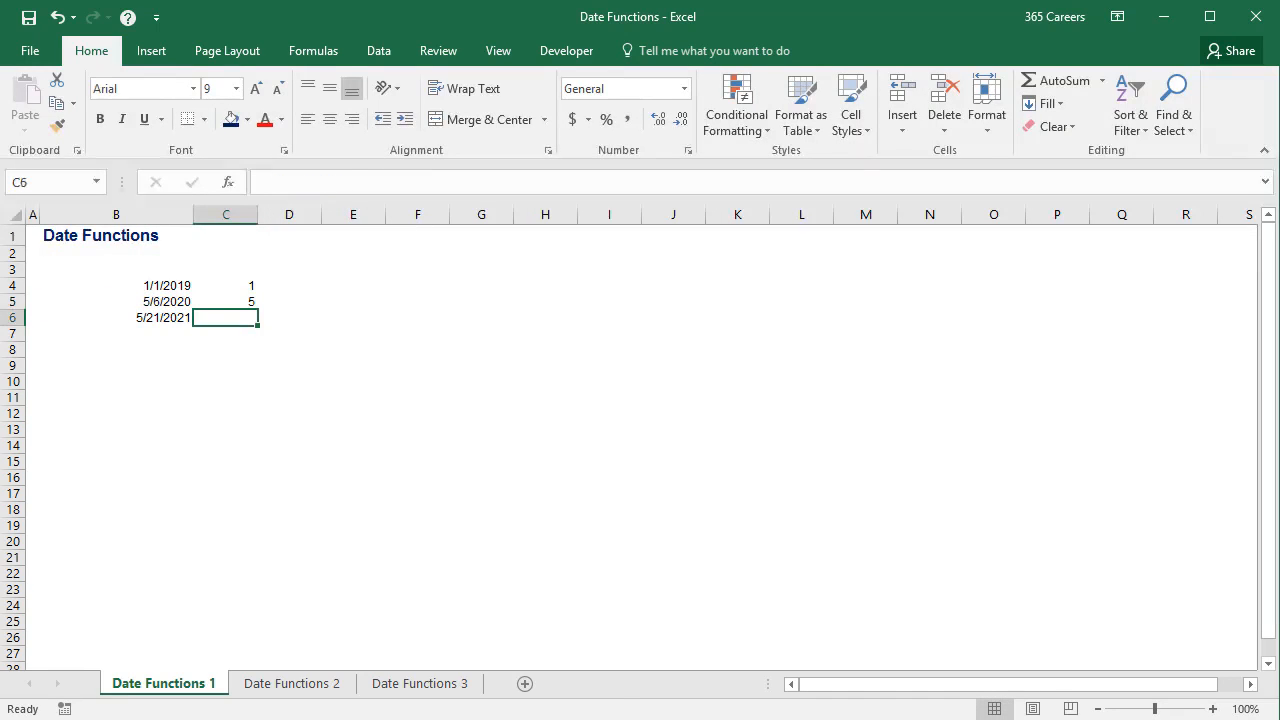
{"action": "type", "text": "=year"}
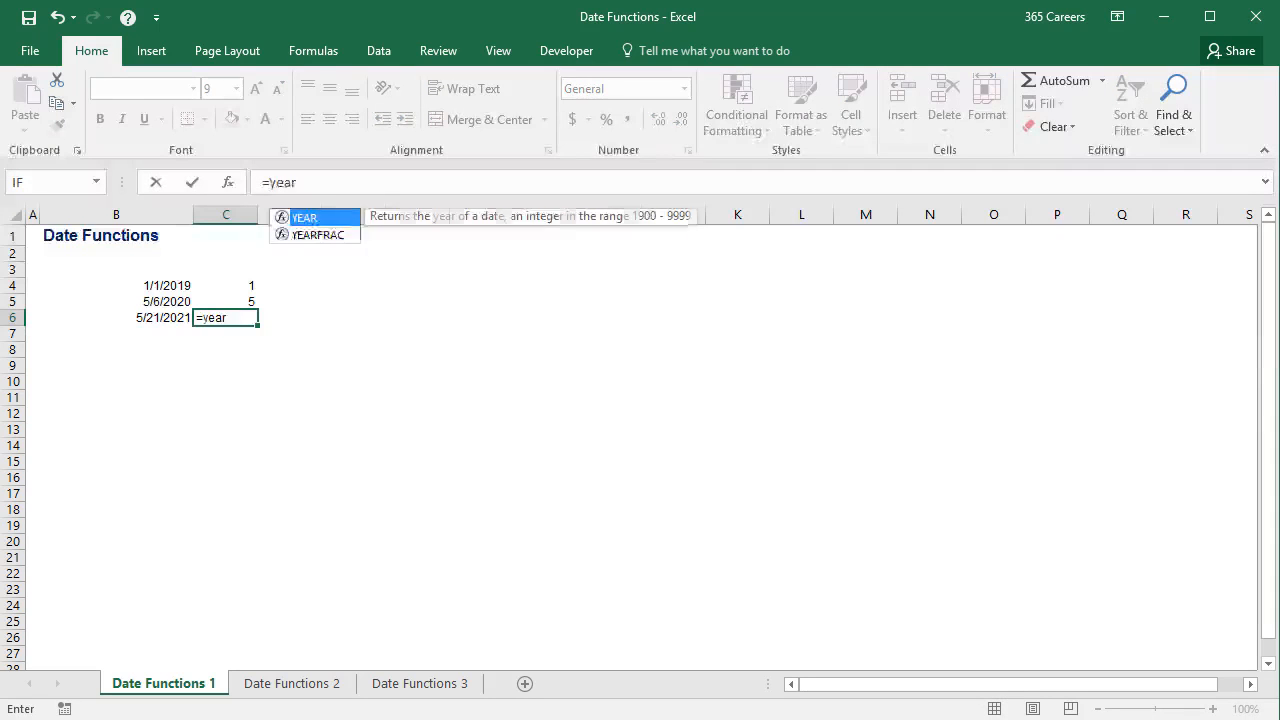
{"action": "key", "text": "Tab"}
{"action": "key", "text": "Left"}
{"action": "type", "text": ")"}
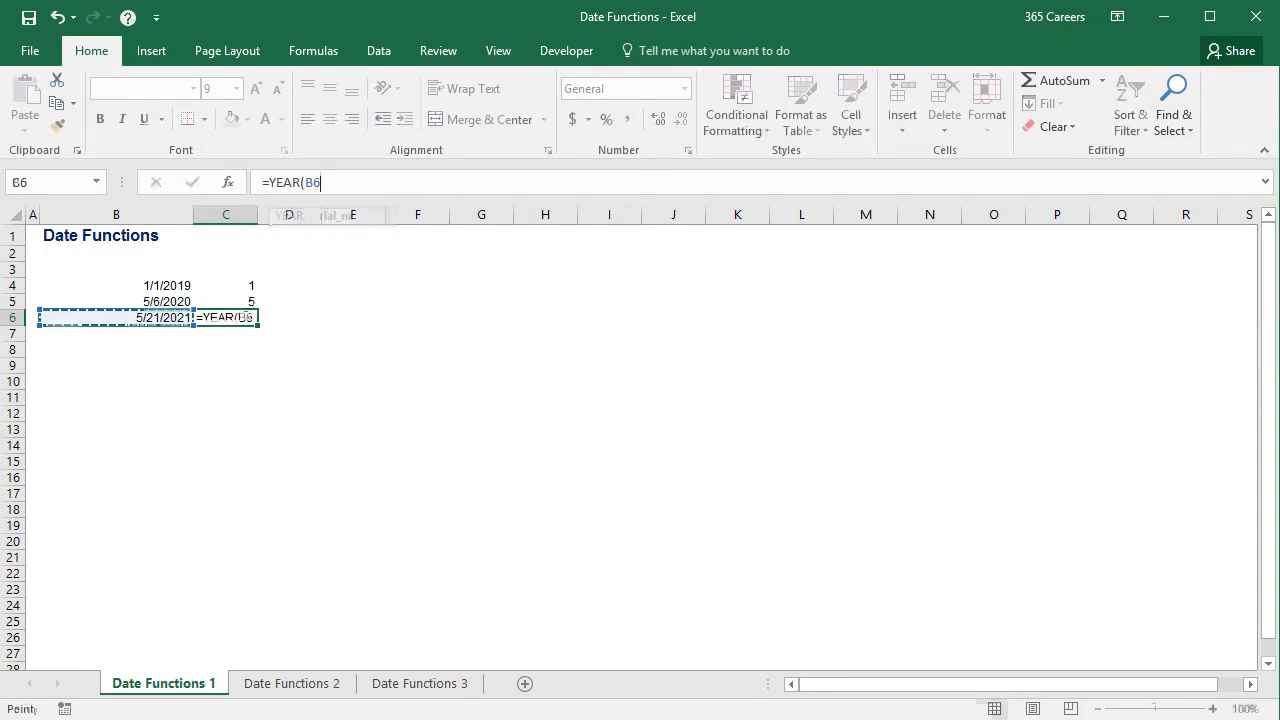
{"action": "key", "text": "ctrl+Return"}
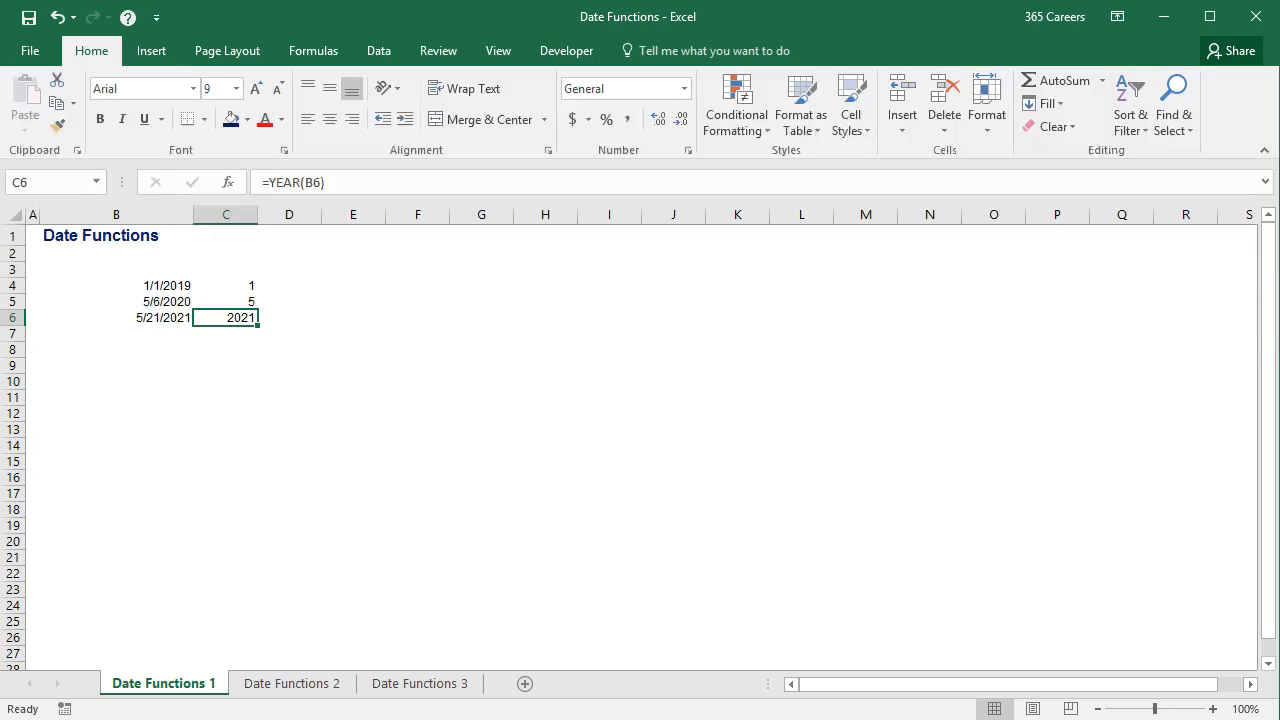
Build a date in E4 with =DATE(C6,C5,C4), taking the year, month and day from column C
{"action": "key", "text": "Up"}
{"action": "key", "text": "Up"}
{"action": "key", "text": "Right"}
{"action": "key", "text": "Right"}
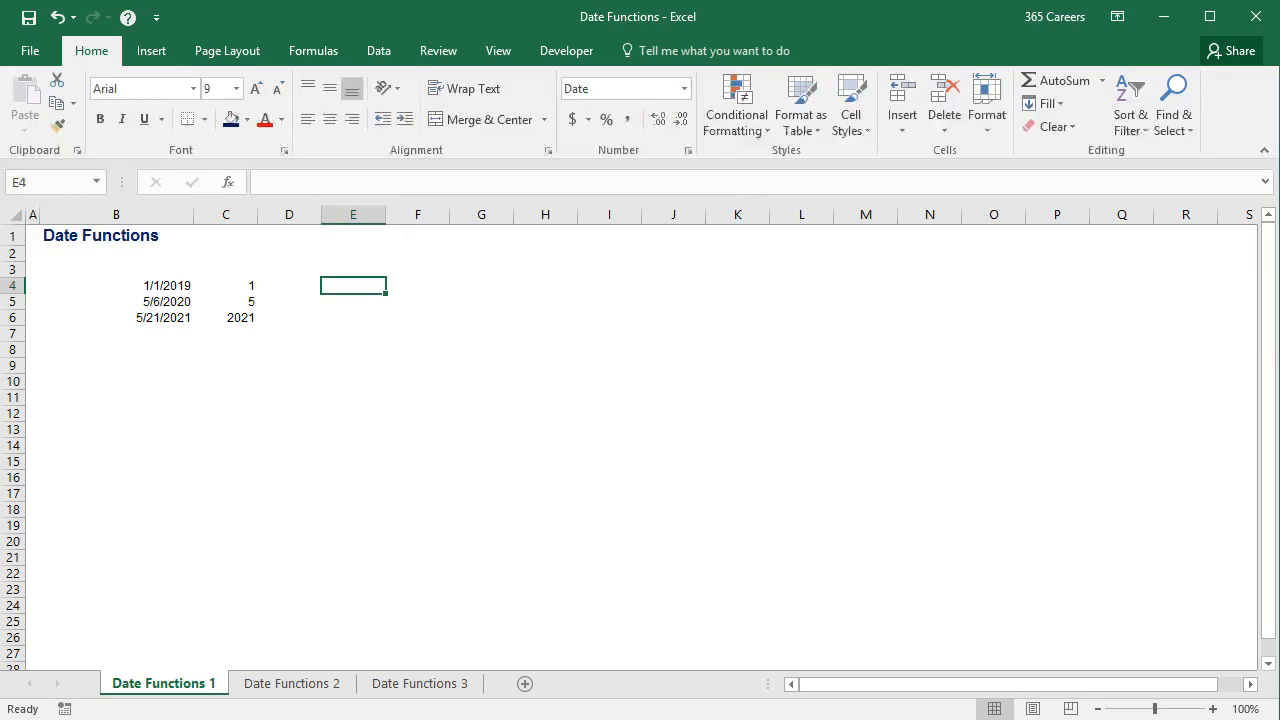
{"action": "type", "text": "=da"}
{"action": "key", "text": "Tab"}
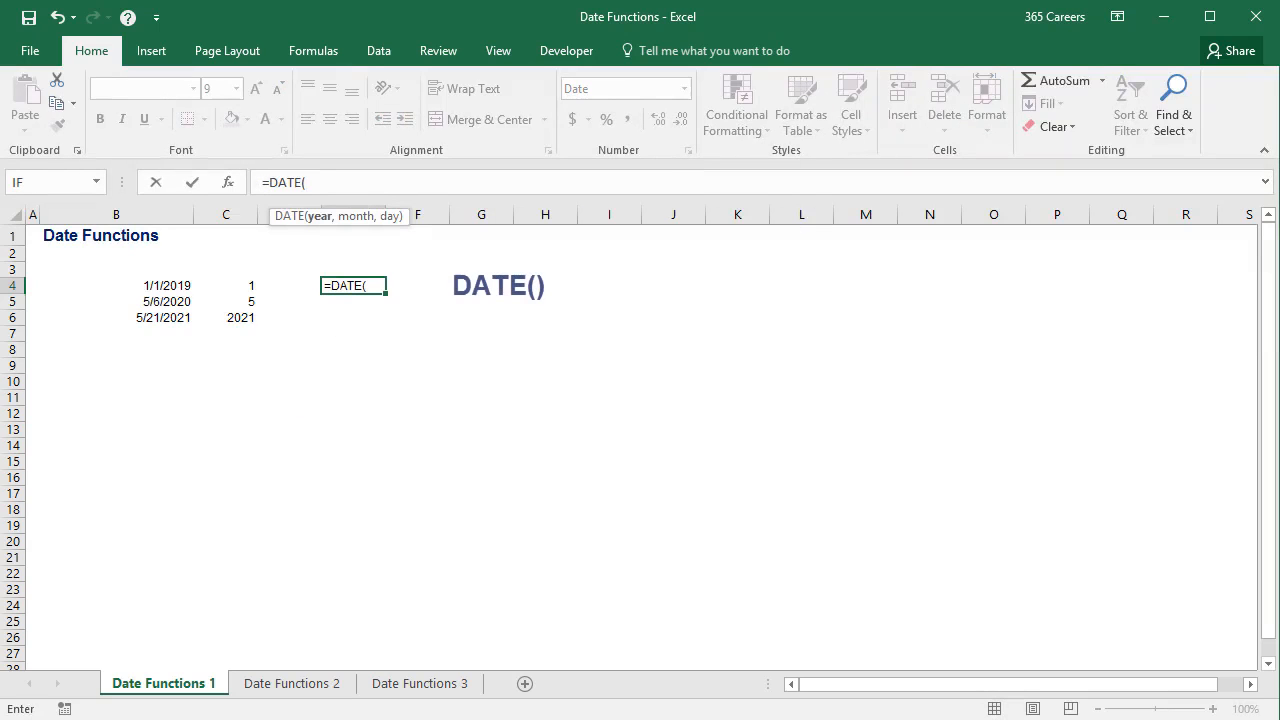
{"action": "key", "text": "Left"}
{"action": "key", "text": "Left"}
{"action": "key", "text": "Down"}
{"action": "key", "text": "Down"}
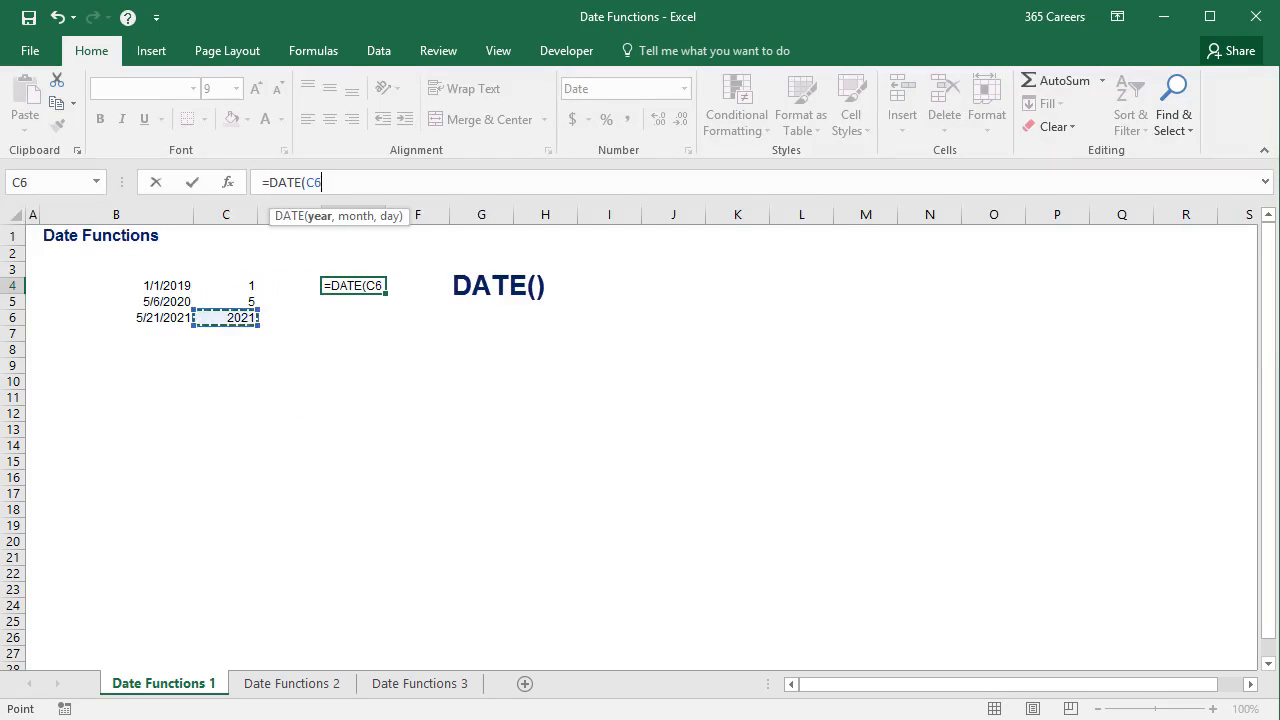
{"action": "type", "text": ","}
{"action": "key", "text": "Left"}
{"action": "key", "text": "Left"}
{"action": "key", "text": "Down"}
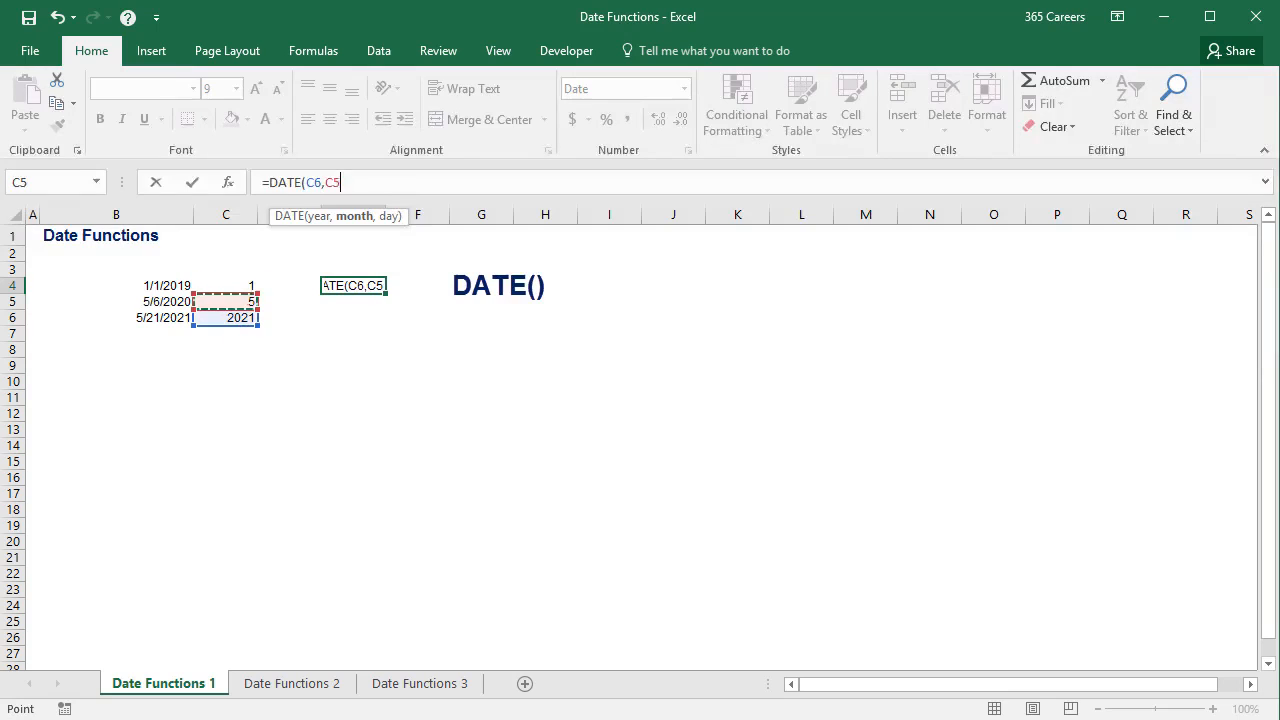
{"action": "type", "text": ","}
{"action": "key", "text": "Up"}
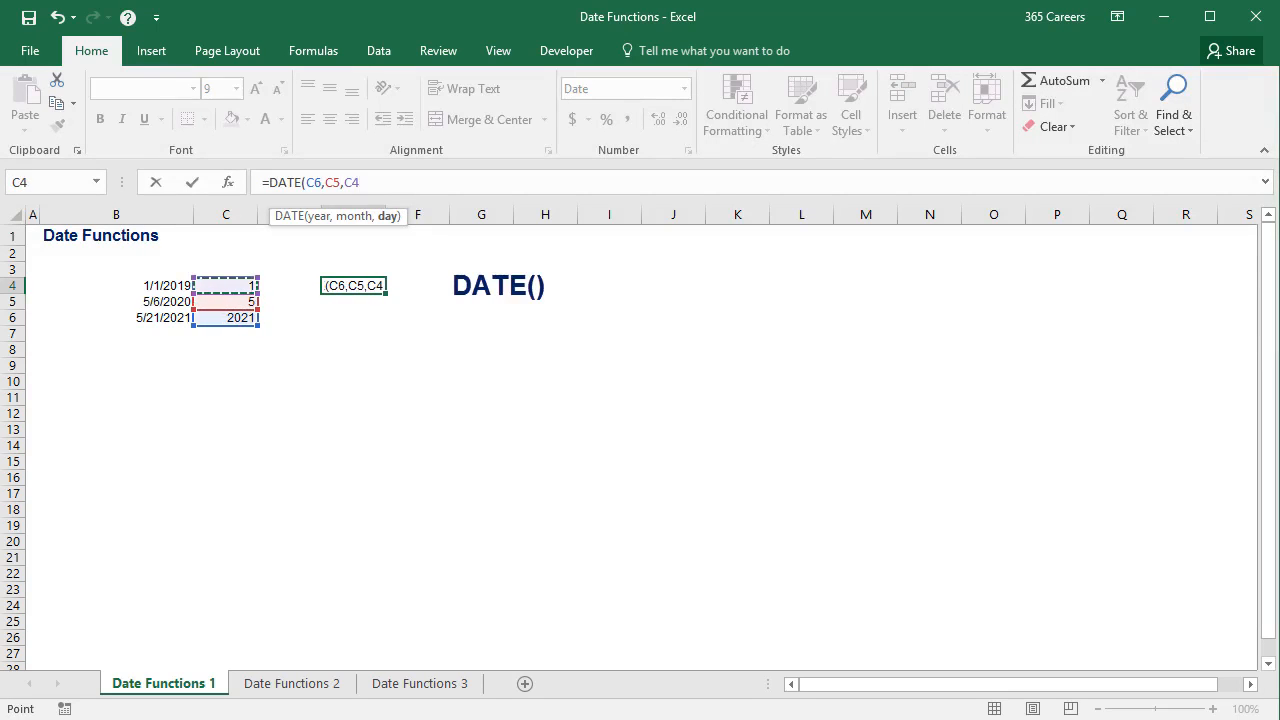
{"action": "key", "text": "ctrl+Return"}
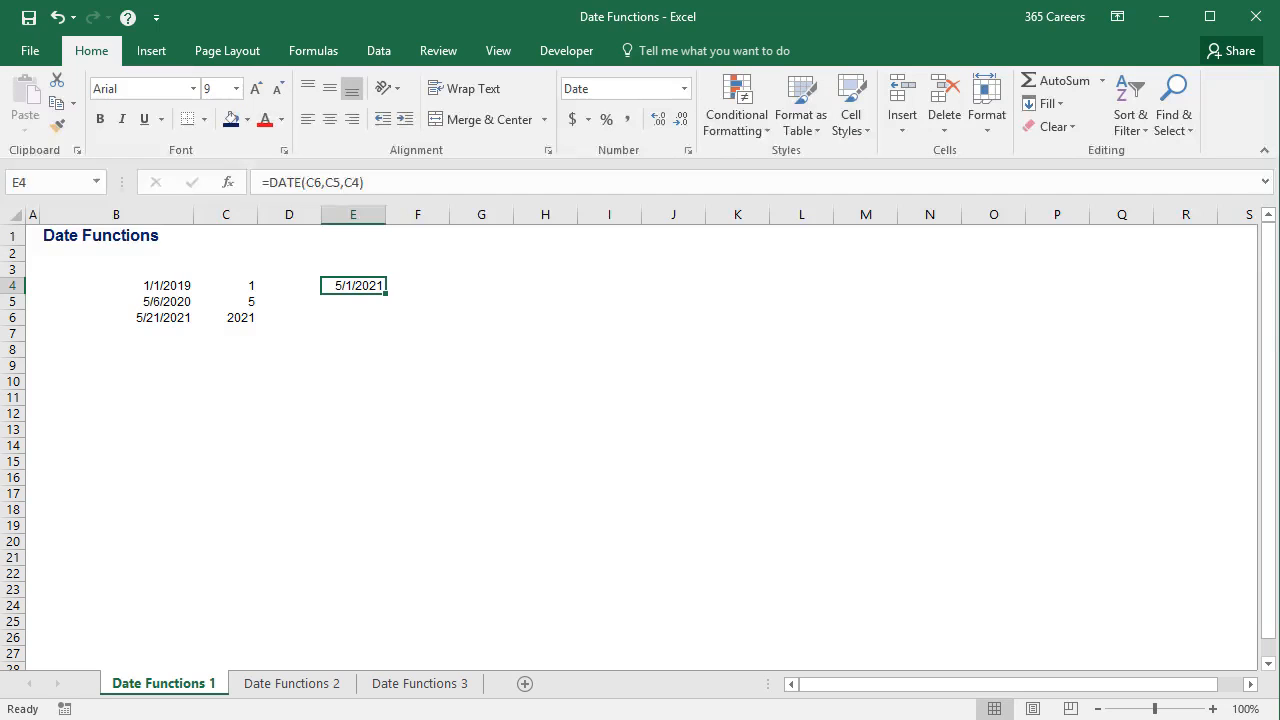
Start a DATE formula in E5 with C6 as the year argument
{"action": "key", "text": "Down"}
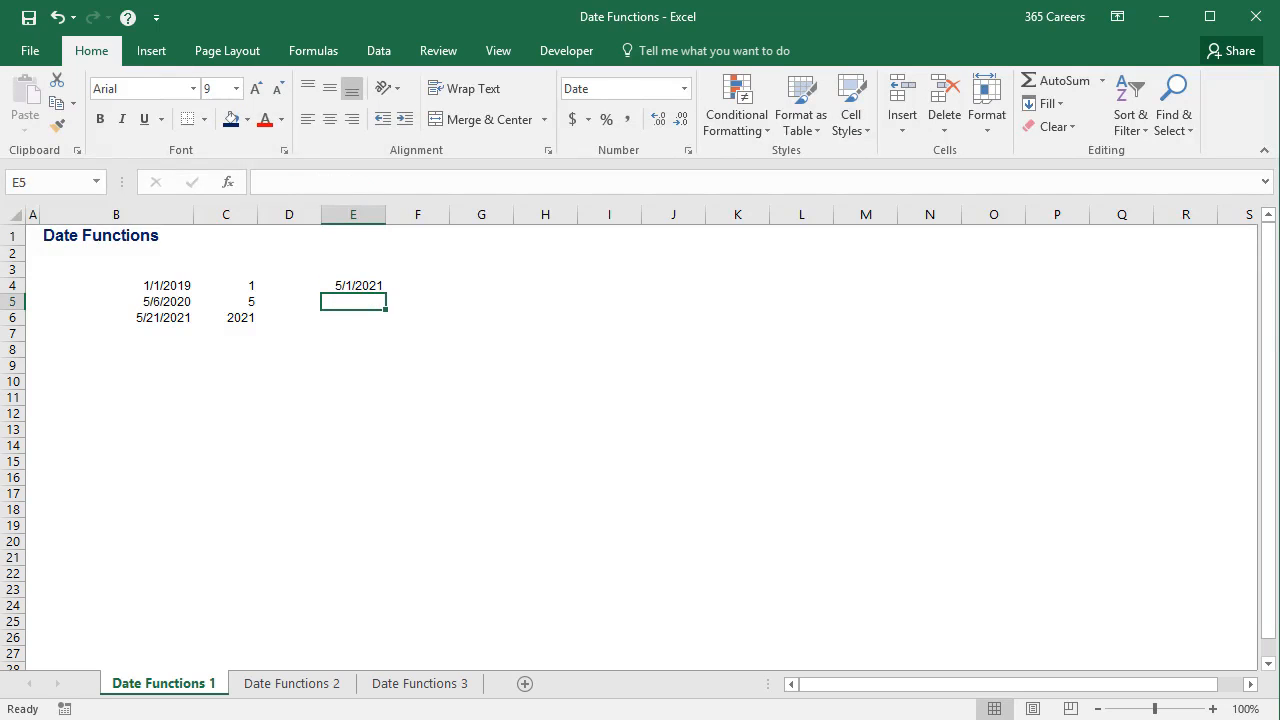
{"action": "type", "text": "=date"}
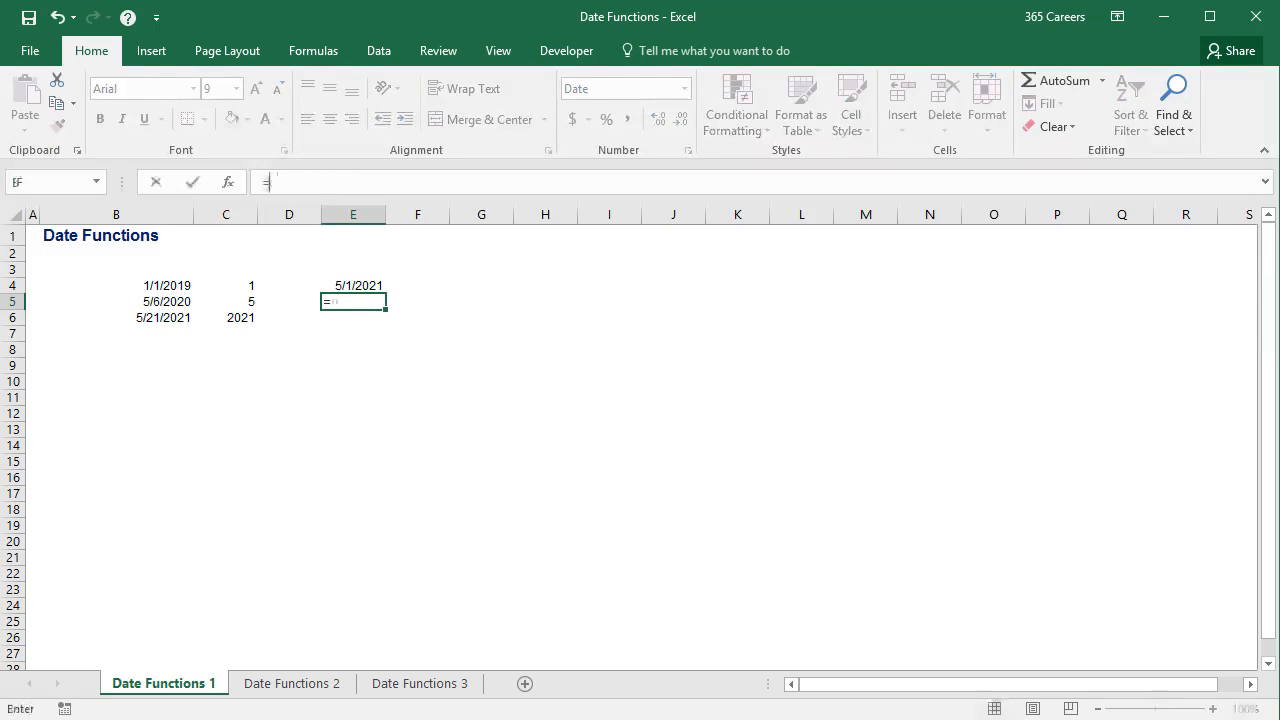
{"action": "key", "text": "Tab"}
{"action": "key", "text": "Left"}
{"action": "key", "text": "Left"}
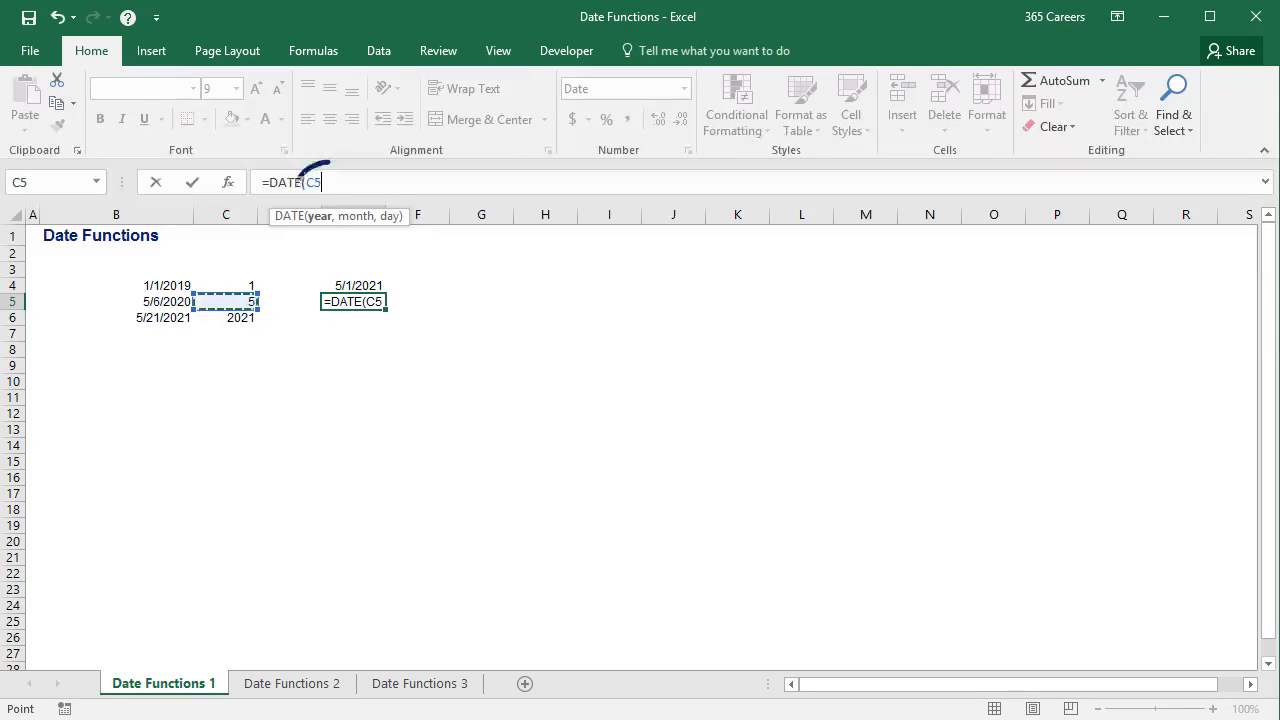
{"action": "key", "text": "Down"}
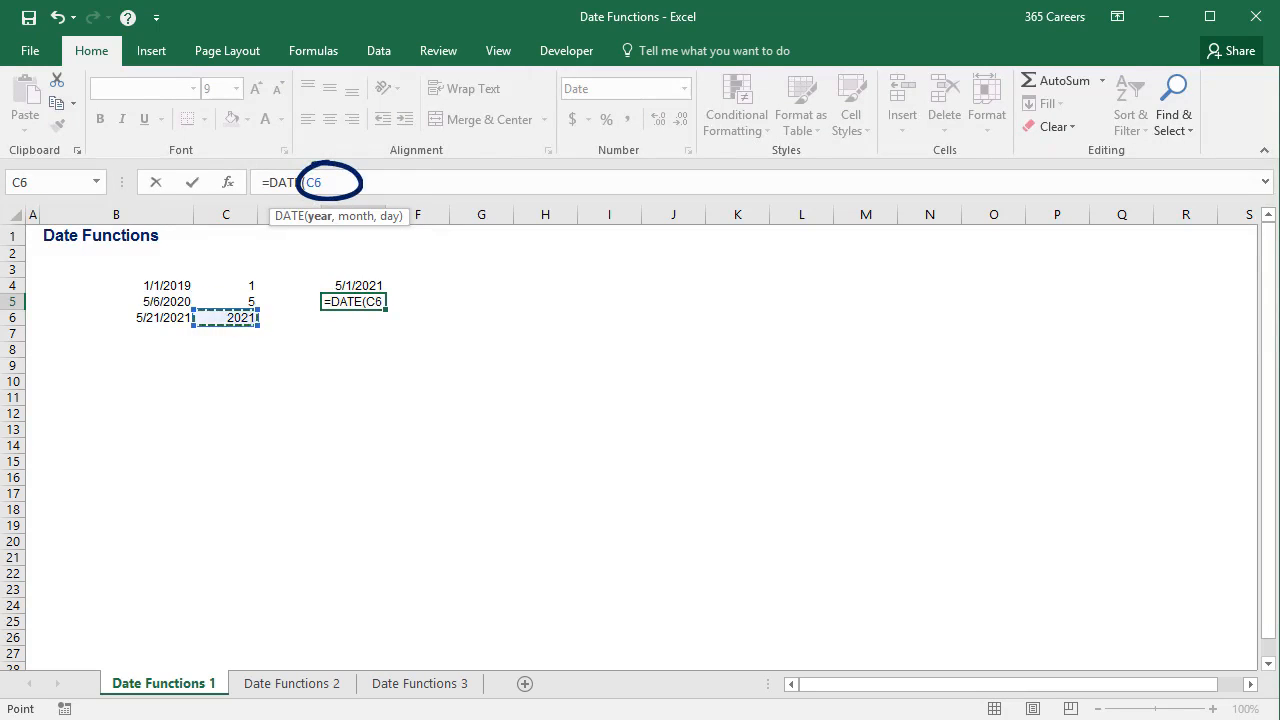
Try adding 1 to and subtracting 1 from the C6 year argument, and remove both adjustments
{"action": "type", "text": "+1"}
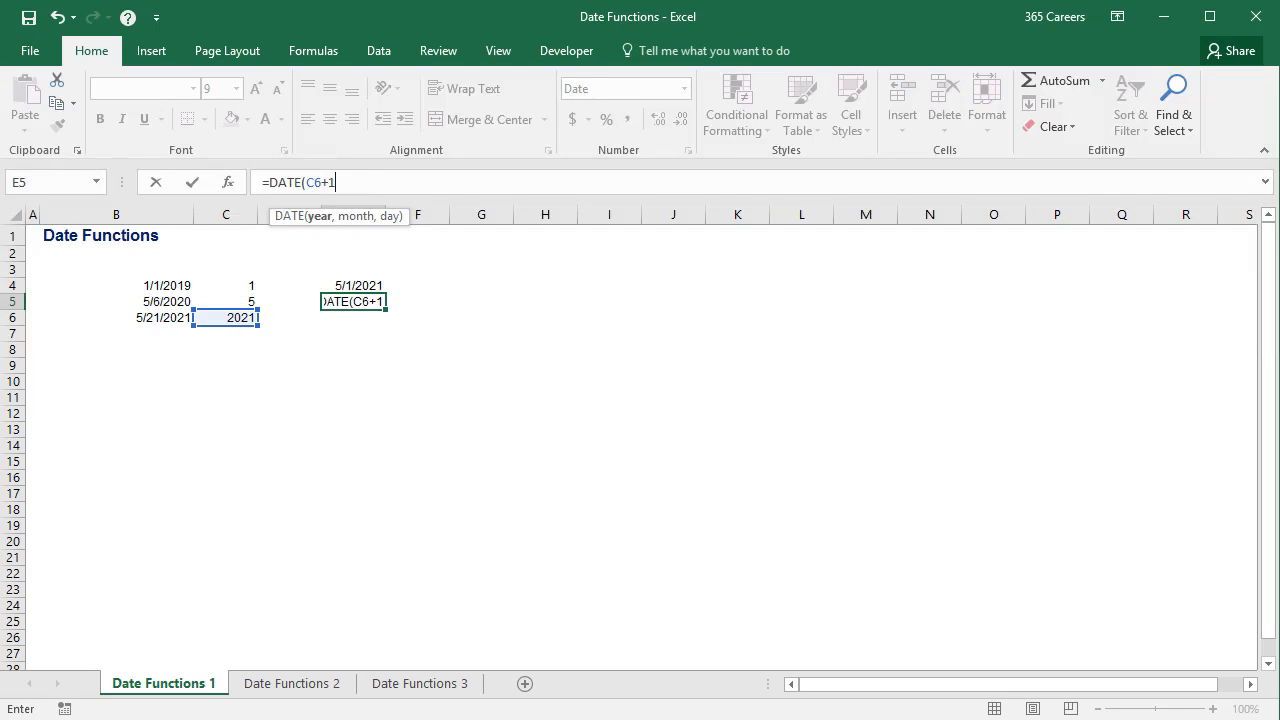
{"action": "key", "text": "BackSpace"}
{"action": "key", "text": "BackSpace"}
{"action": "type", "text": "-1"}
{"action": "key", "text": "BackSpace"}
{"action": "key", "text": "BackSpace"}
Complete the E5 formula as =DATE(C6+1,C5,C4) so that it gives the same date one year ahead
{"action": "type", "text": "+1,"}
{"action": "key", "text": "Left"}
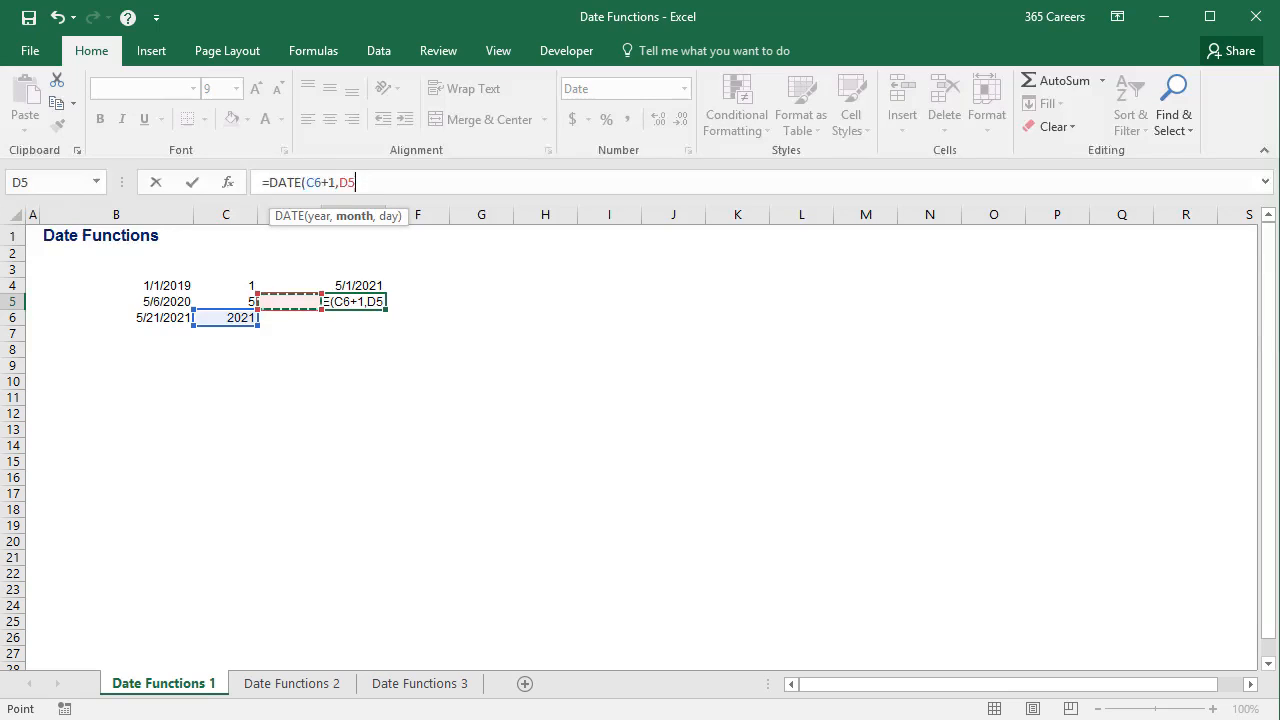
{"action": "key", "text": "Left"}
{"action": "type", "text": ","}
{"action": "key", "text": "Left"}
{"action": "key", "text": "Left"}
{"action": "key", "text": "Up"}
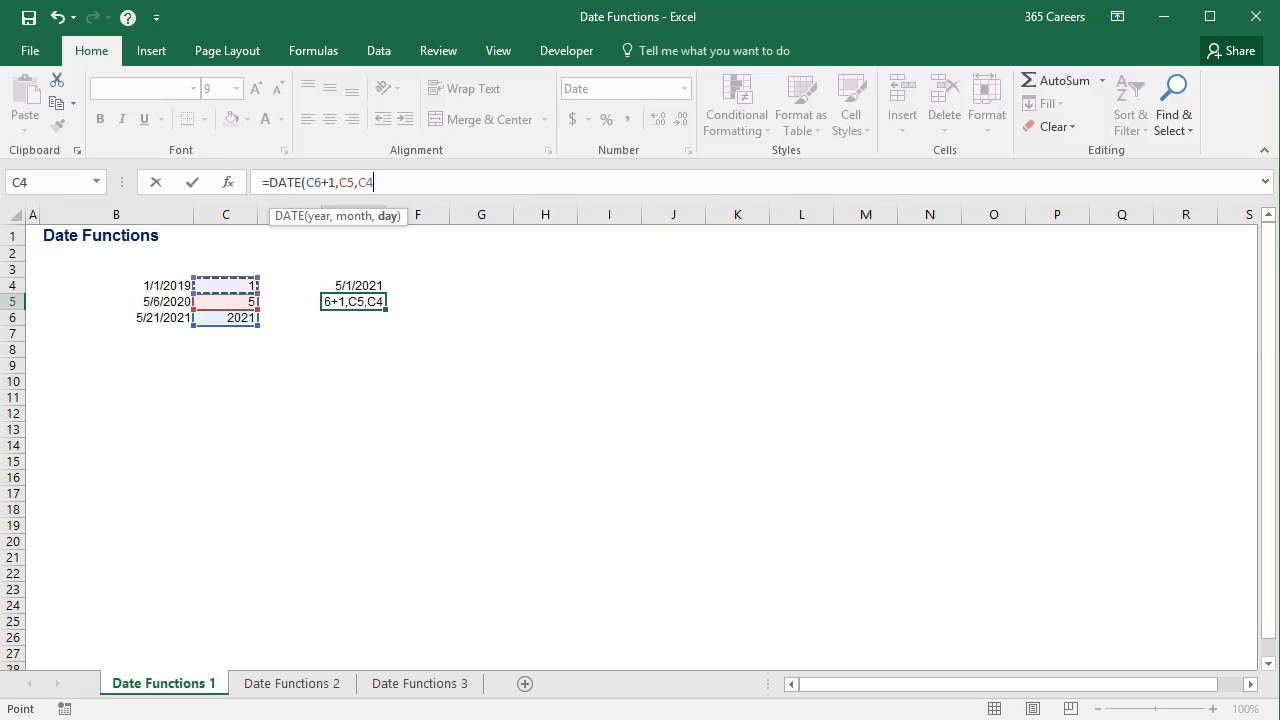
{"action": "key", "text": "ctrl+Return"}
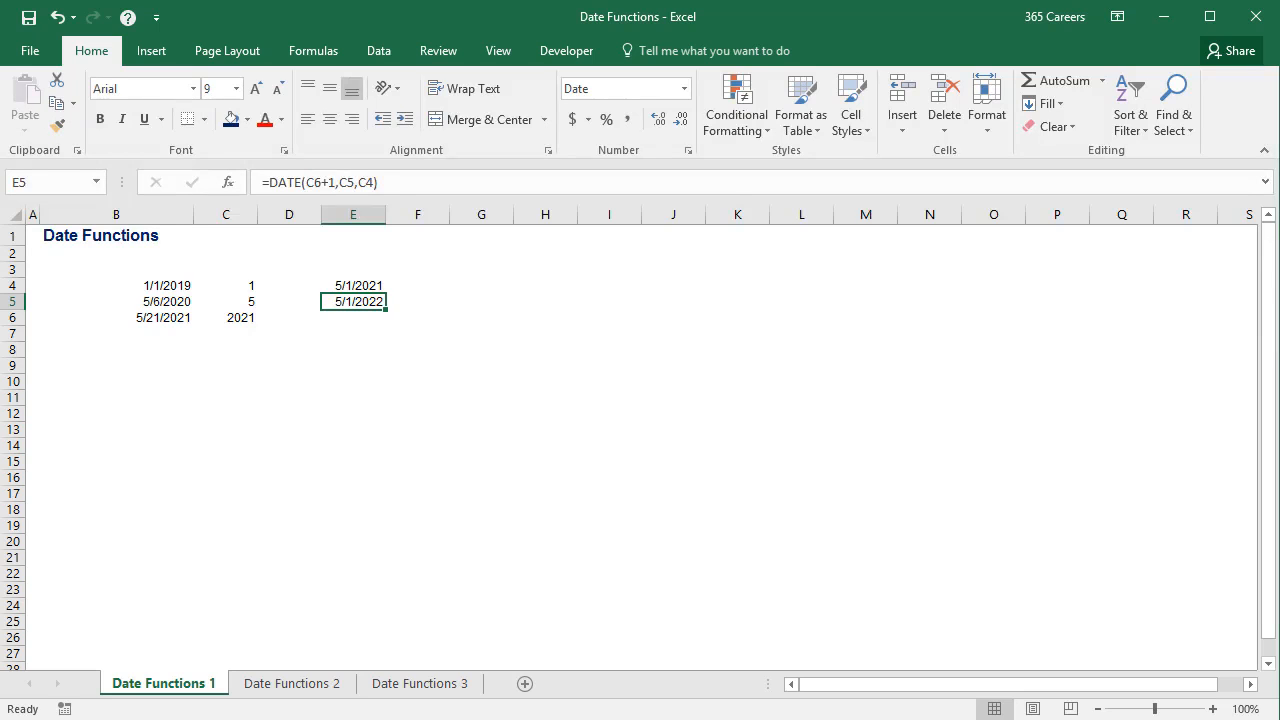
On the Date Functions 2 sheet, enter =D5-C5 in E5 to calculate the days between the start and end dates
{"action": "key", "text": "ctrl+Page_Down"}
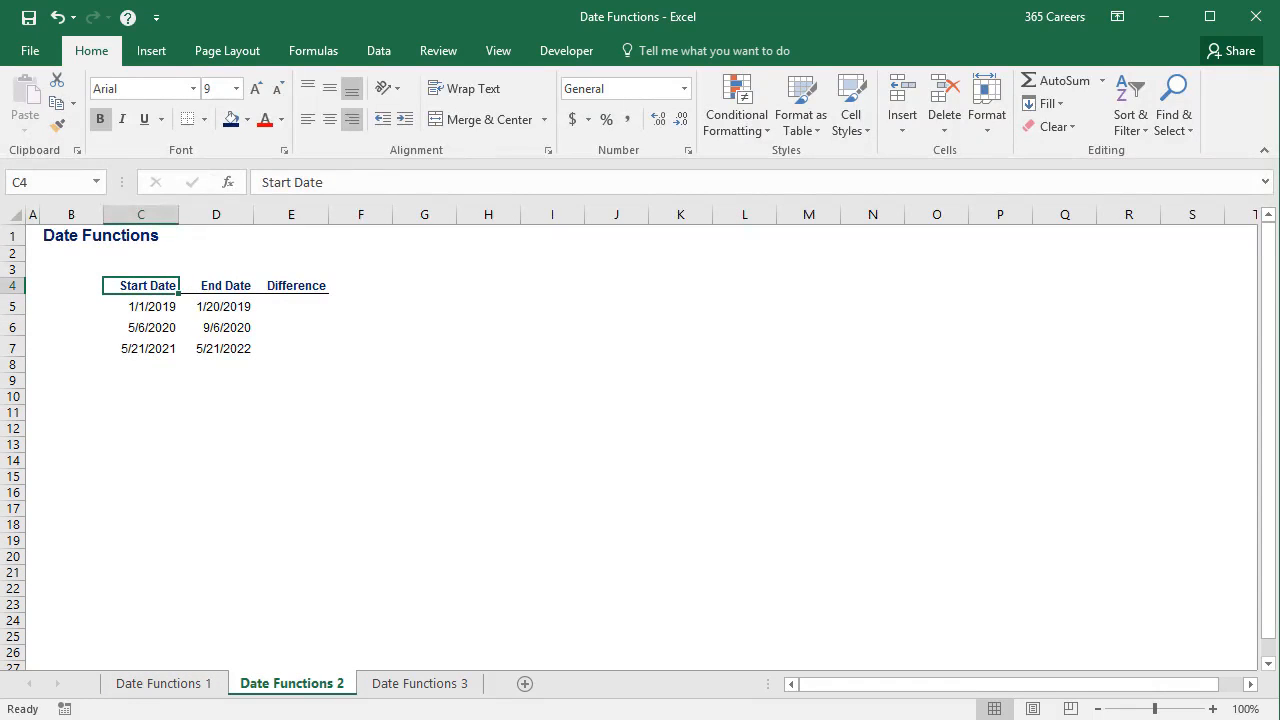
{"action": "key", "text": "Right"}
{"action": "key", "text": "Right"}
{"action": "key", "text": "Down"}
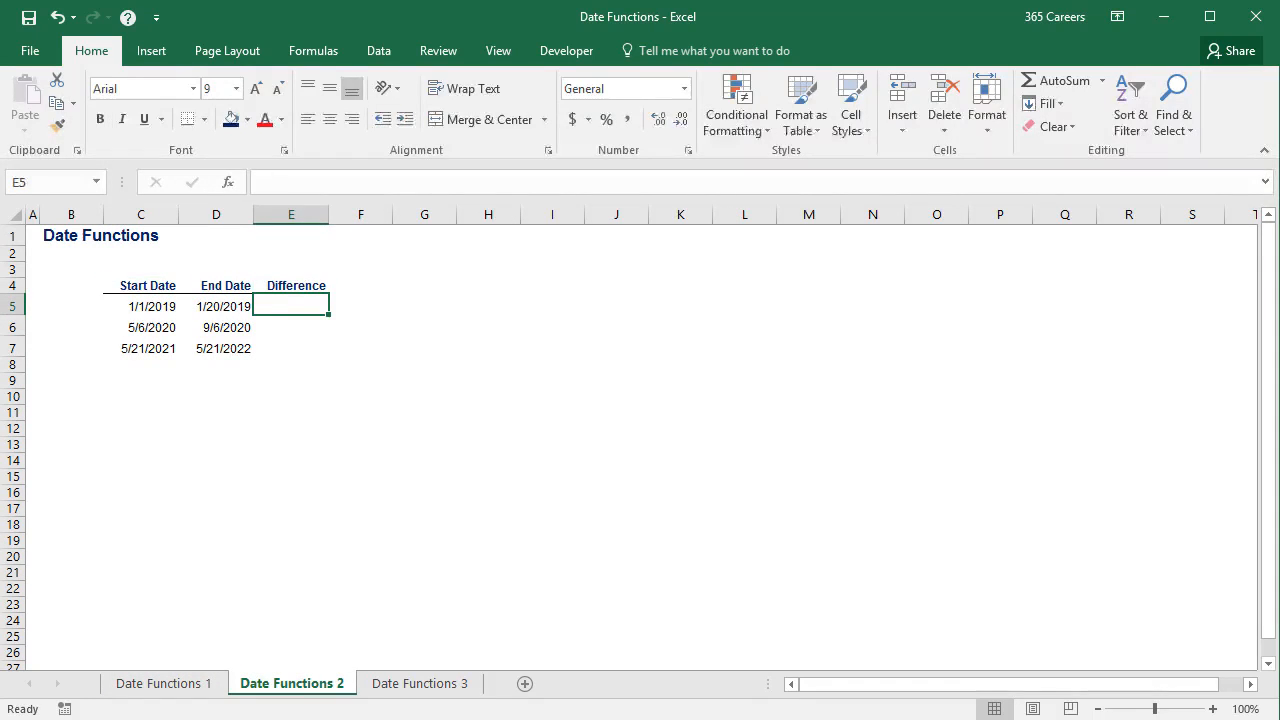
{"action": "type", "text": "="}
{"action": "key", "text": "Left"}
{"action": "type", "text": "-"}
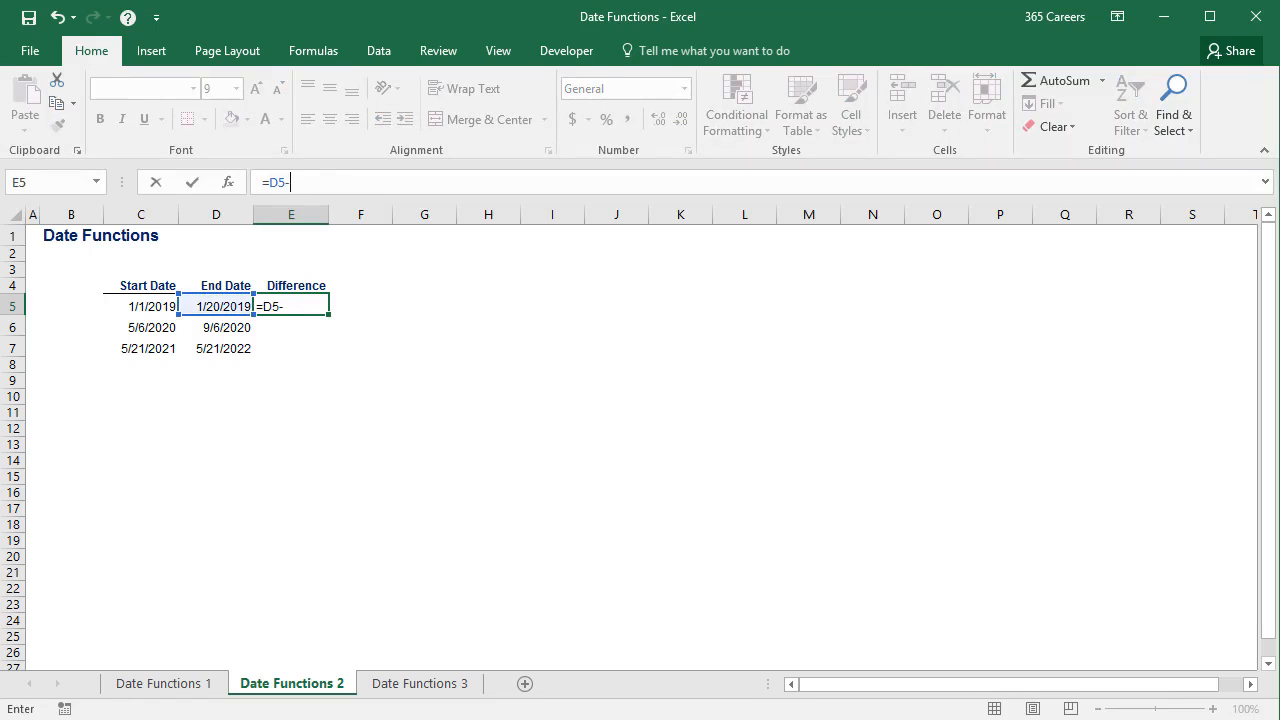
{"action": "key", "text": "Left"}
{"action": "key", "text": "Left"}
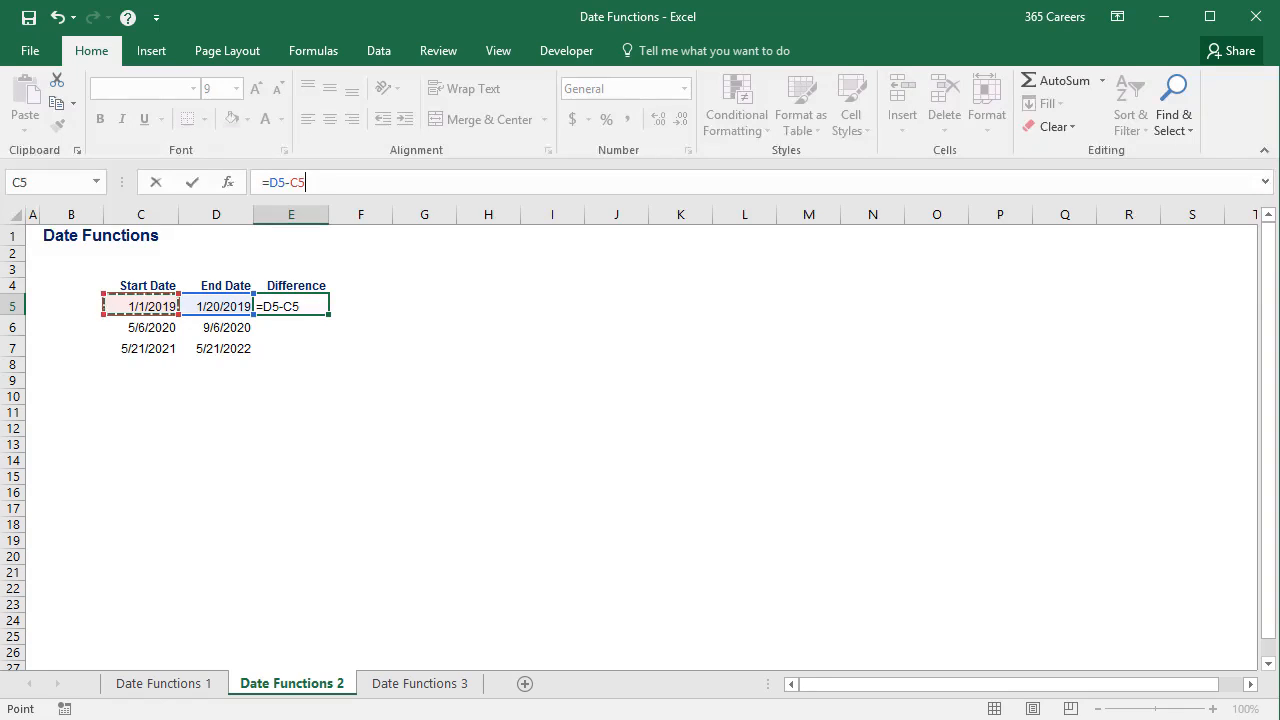
{"action": "key", "text": "ctrl+Return"}
Copy the Difference formula from E5 down through E7
{"action": "key", "text": "ctrl+c"}
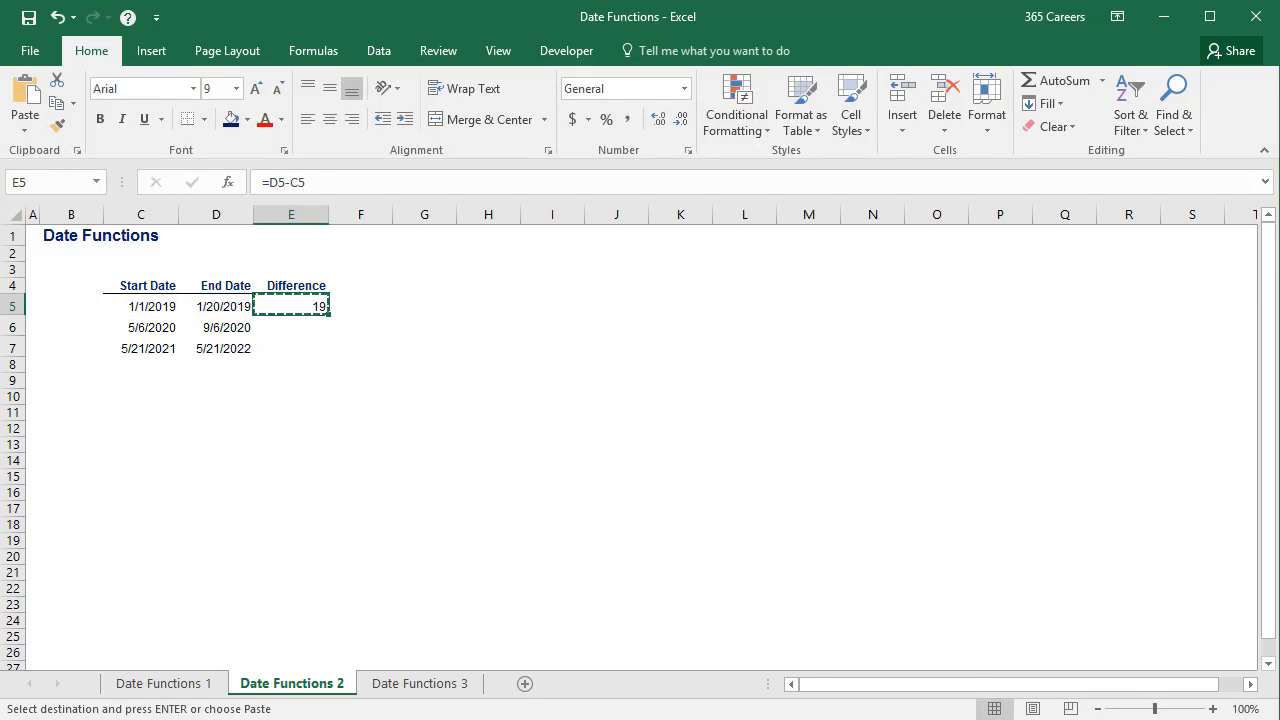
{"action": "key", "text": "shift+Down"}
{"action": "key", "text": "shift+Down"}
{"action": "key", "text": "ctrl+v"}
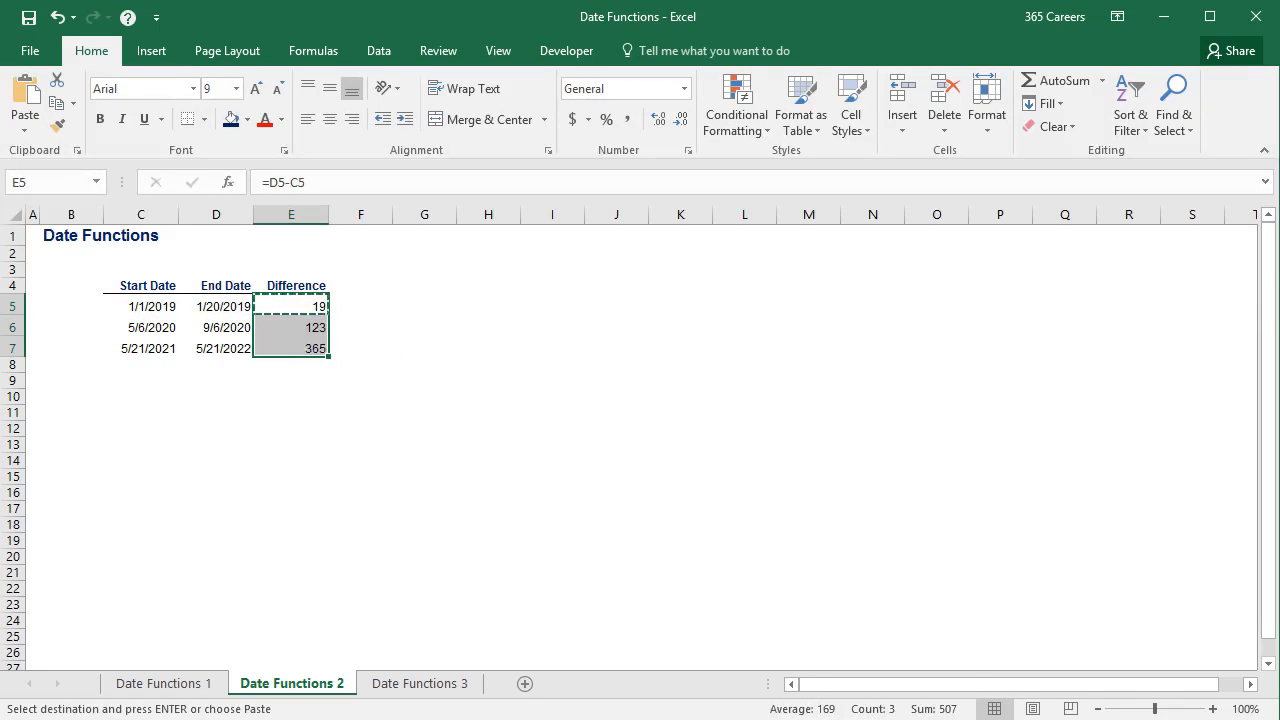
{"action": "key", "text": "Escape"}
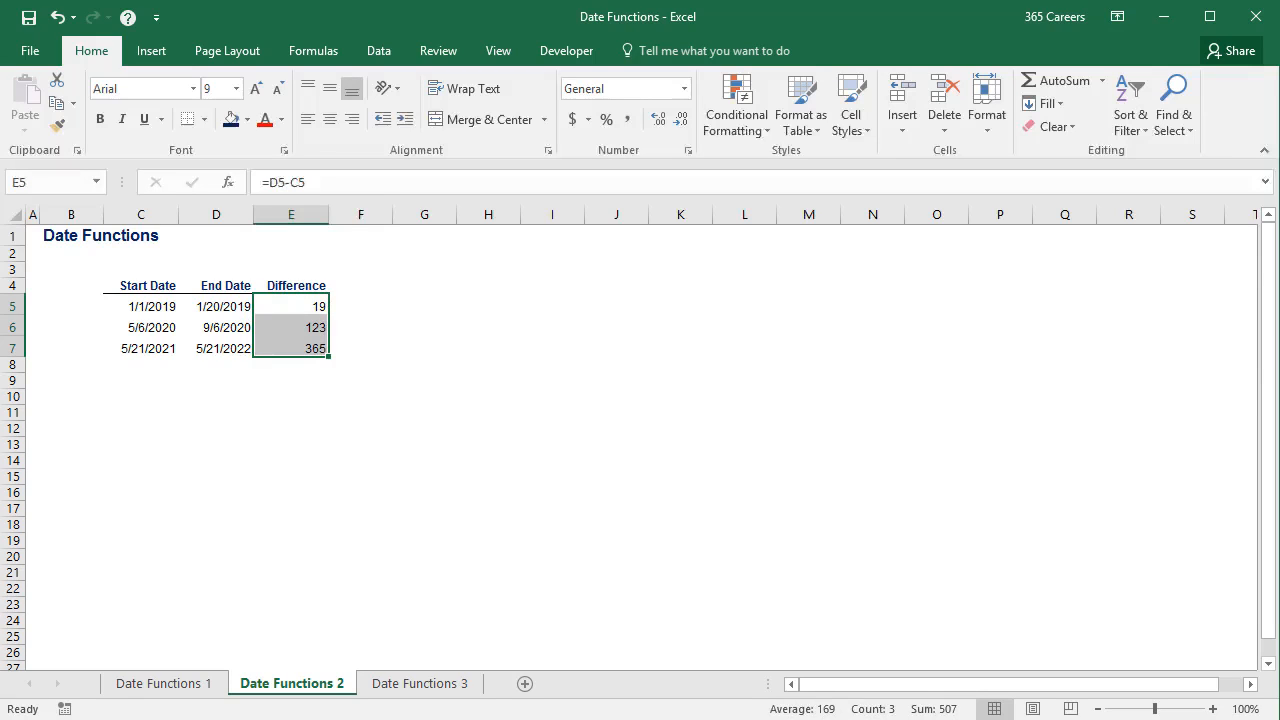
On the Date Functions 3 sheet, enter =EOMONTH(C5,1) in D5 to get the end of the month following the start date
{"action": "key", "text": "Right"}
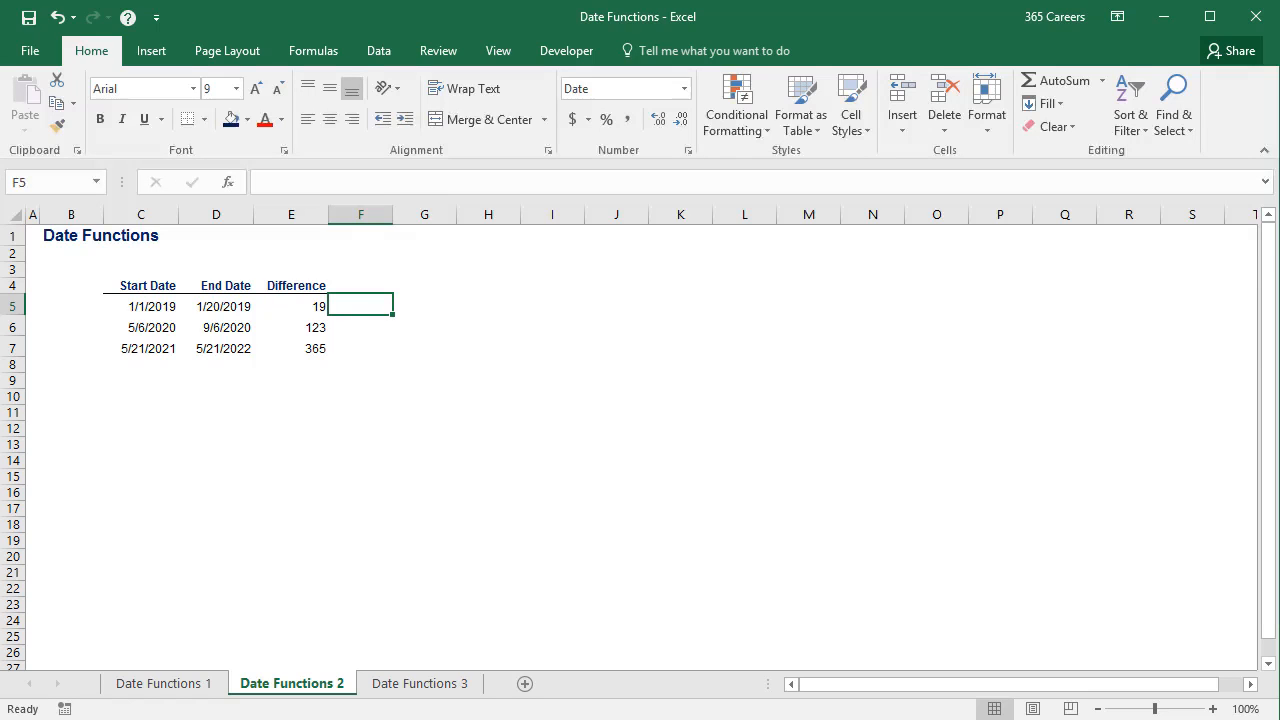
{"action": "key", "text": "ctrl+Page_Down"}
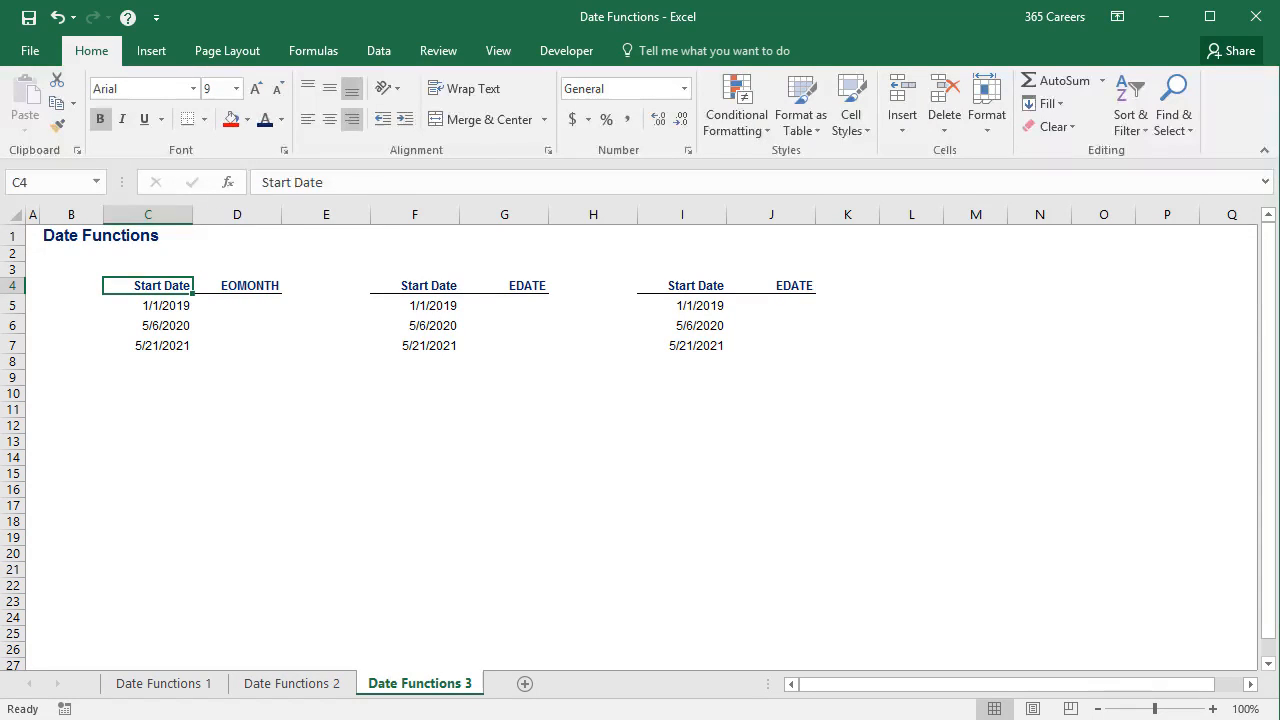
{"action": "left_click", "coordinate": [237, 286]}
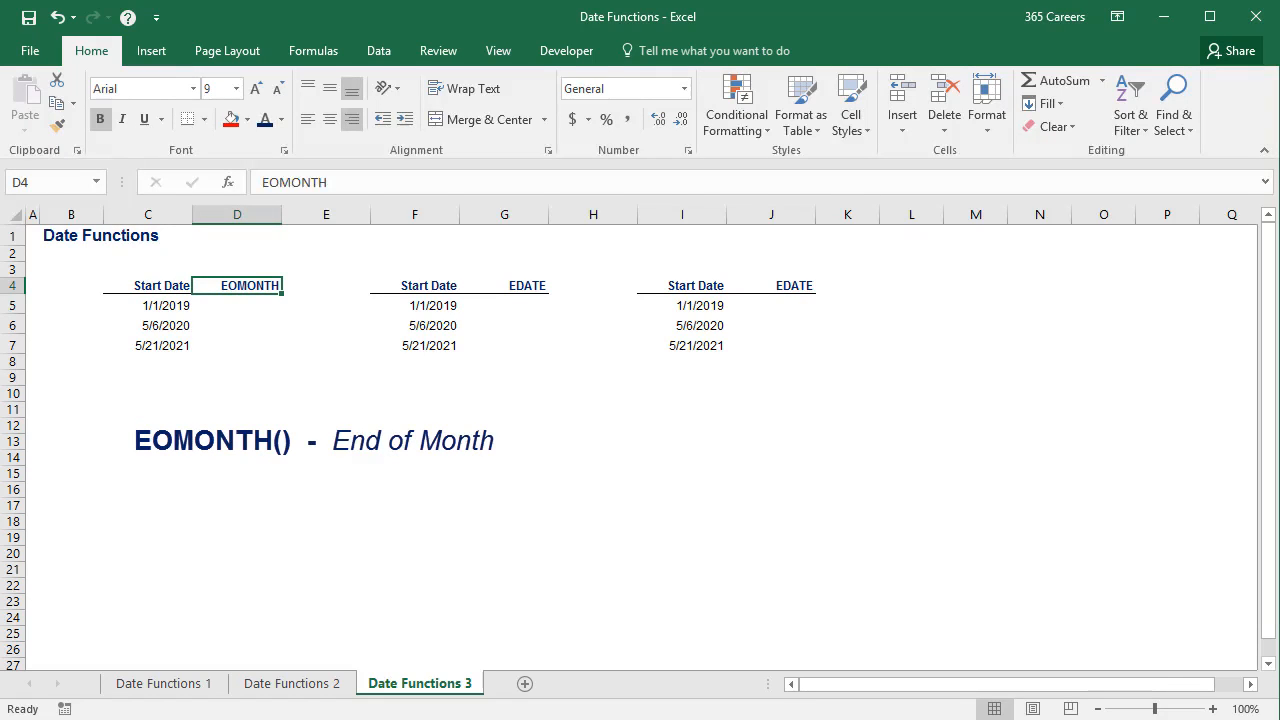
{"action": "left_click", "coordinate": [237, 306]}
{"action": "type", "text": "="}
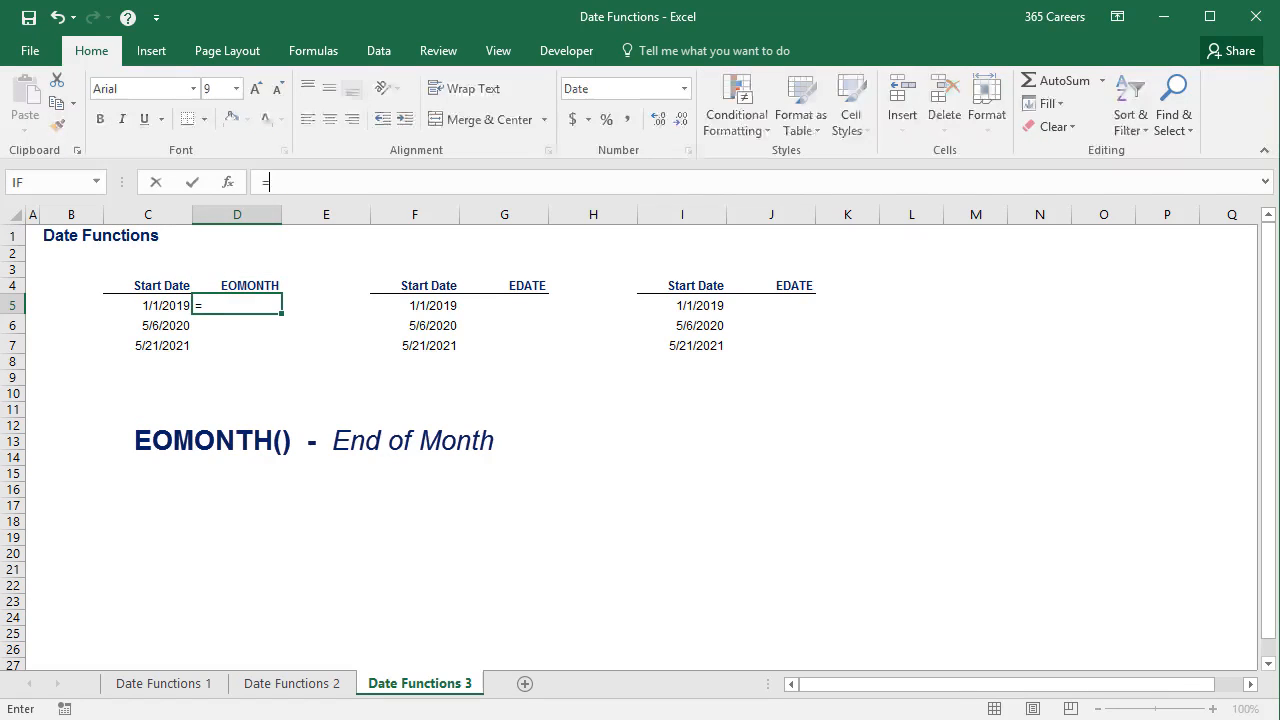
{"action": "type", "text": "eomo"}
{"action": "key", "text": "Tab"}
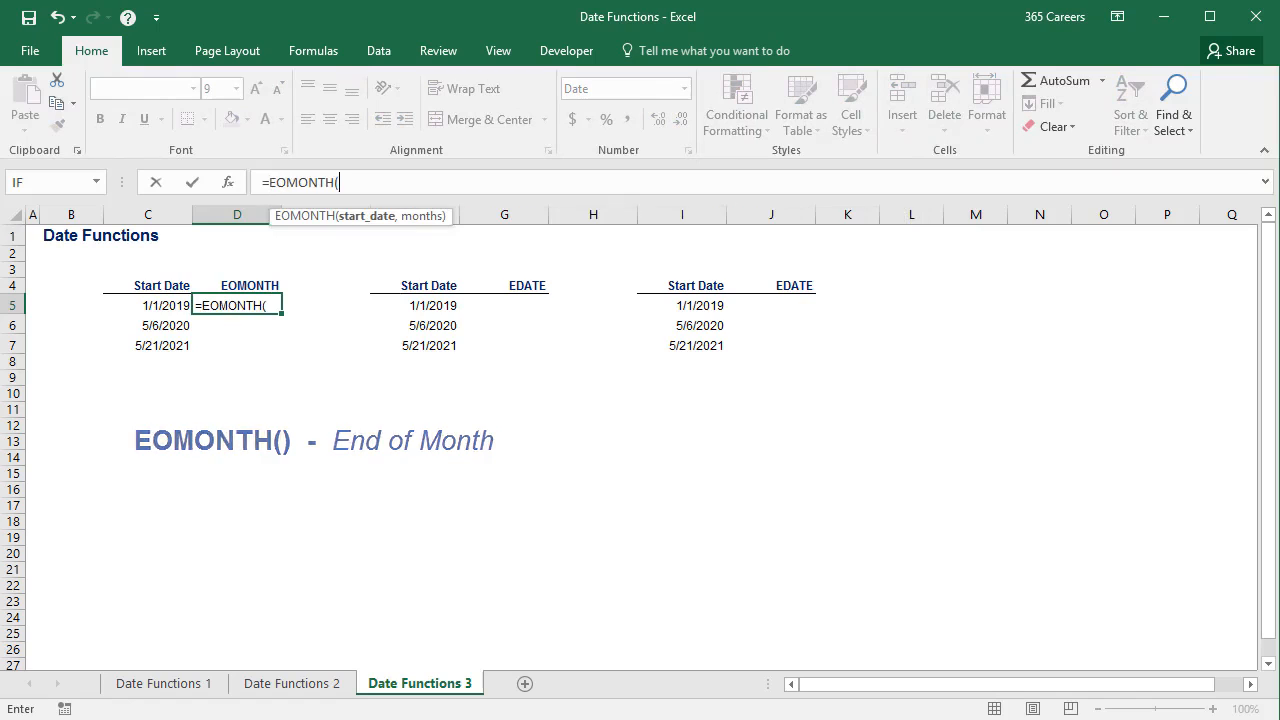
{"action": "key", "text": "Left"}
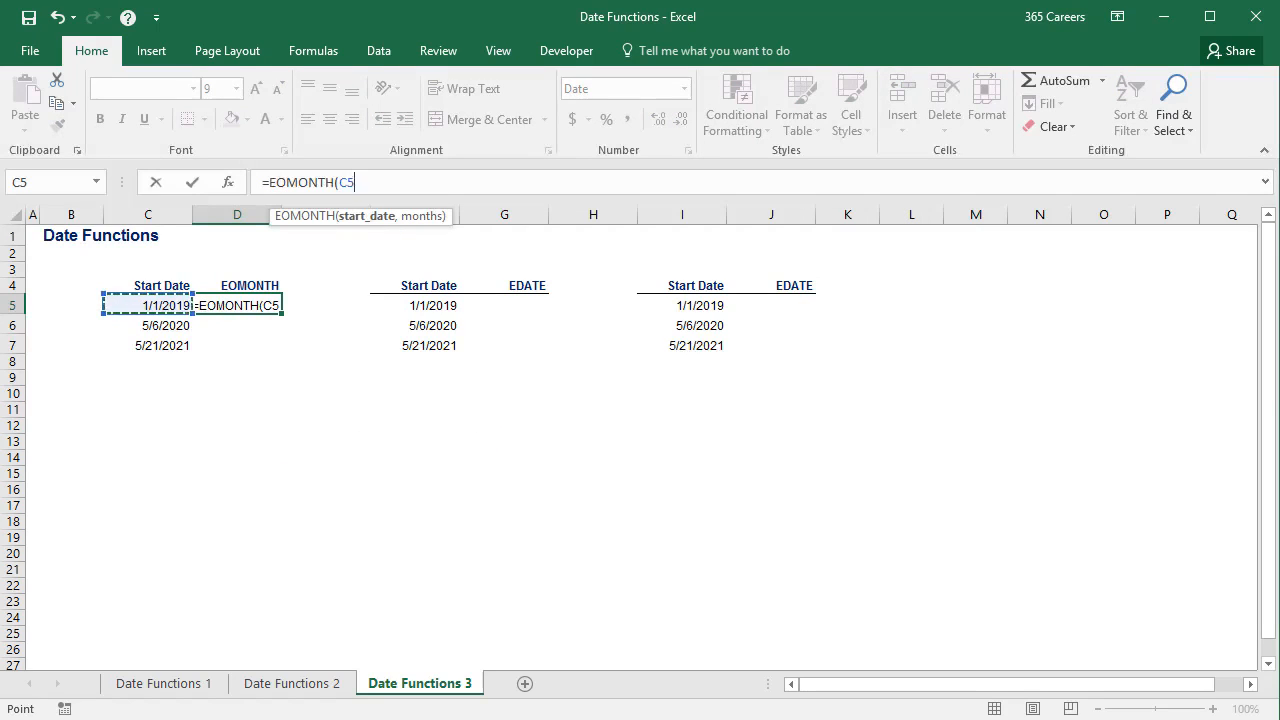
{"action": "type", "text": ",1)"}
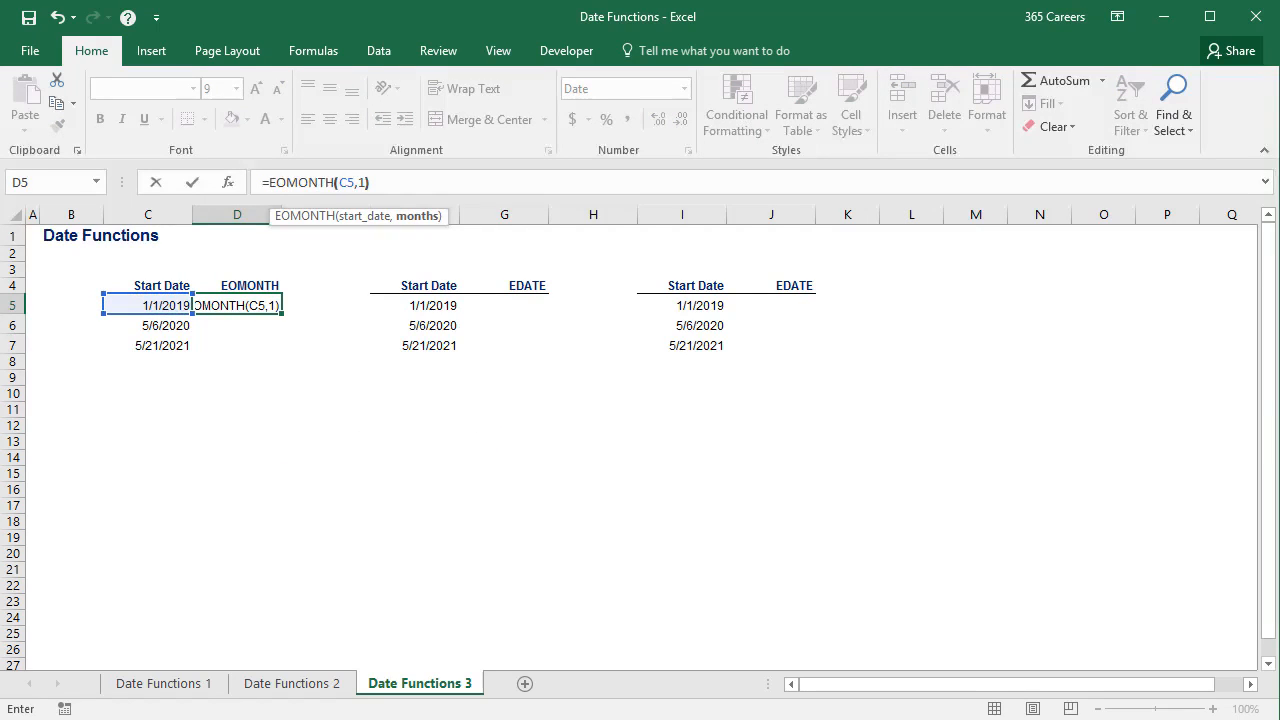
{"action": "key", "text": "Return"}
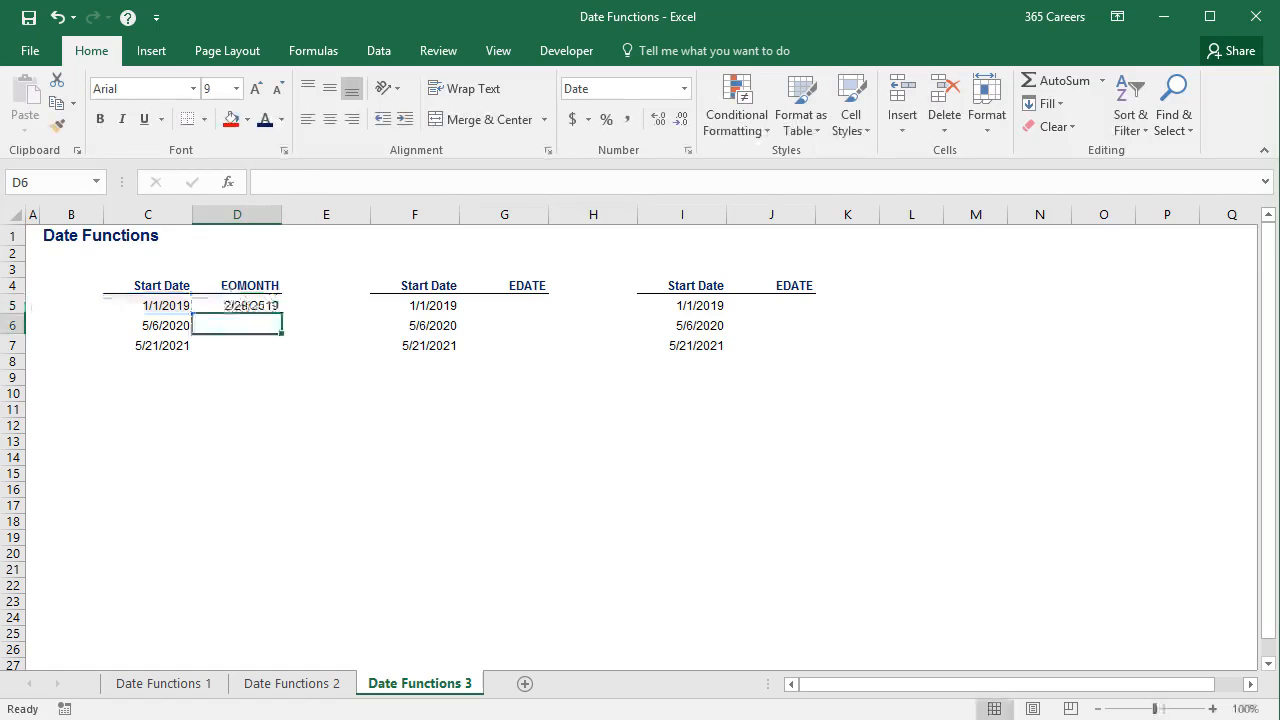
Copy the one-month EOMONTH formula from D5 down through D7
{"action": "key", "text": "Up"}
{"action": "key", "text": "ctrl+c"}
{"action": "key", "text": "shift+Down"}
{"action": "key", "text": "ctrl+v"}
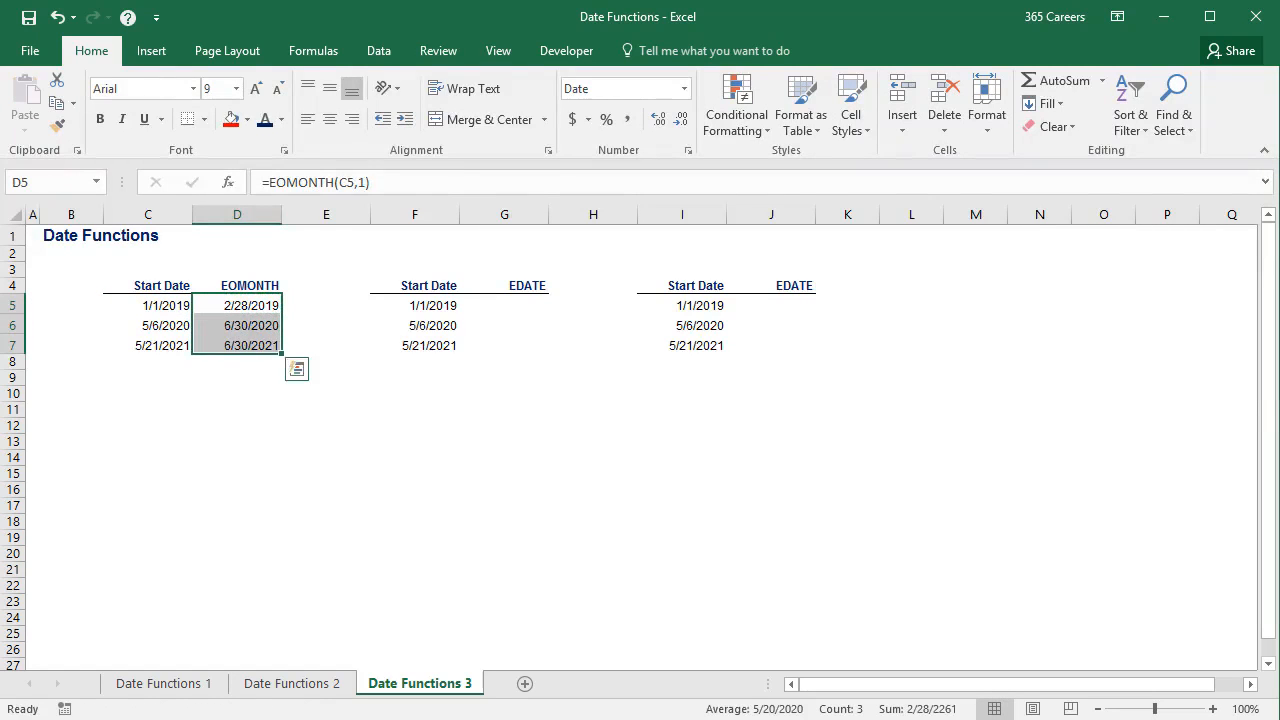
{"action": "key", "text": "Escape"}
{"action": "key", "text": "Down"}
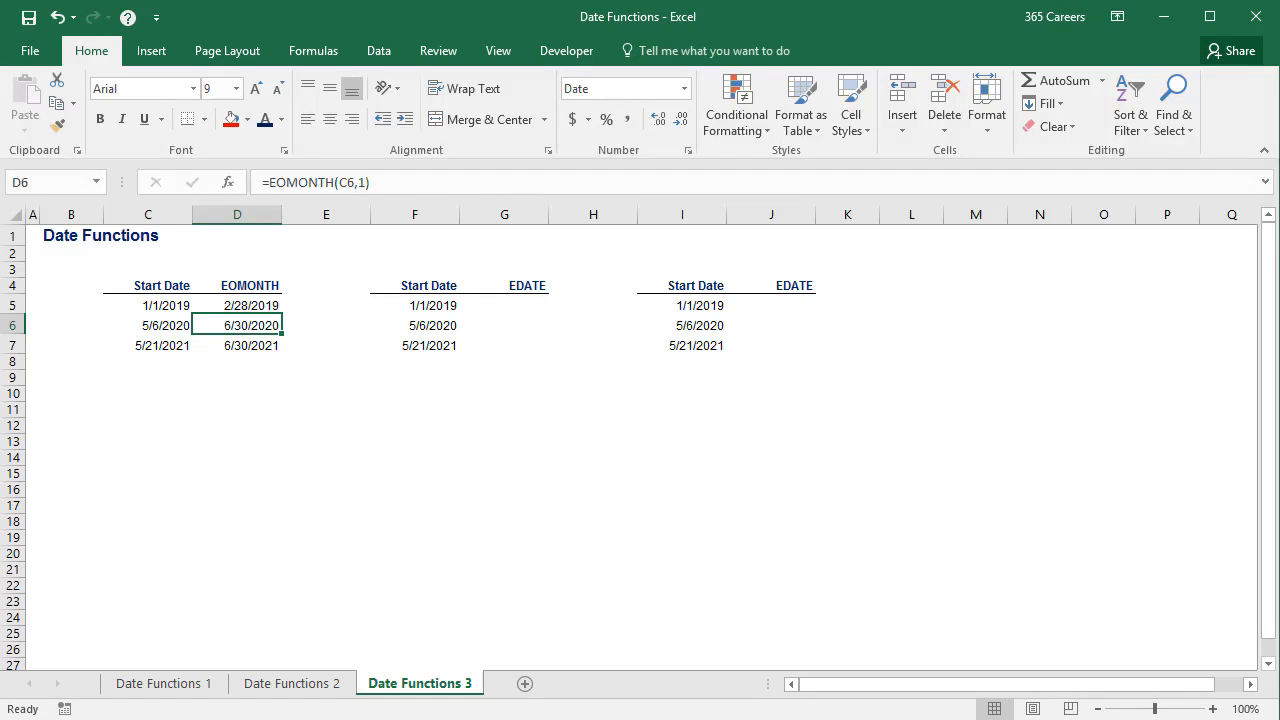
Change the months argument of the D5 EOMONTH formula to 0 so that it gives the end of the start date's own month
{"action": "key", "text": "Up"}
{"action": "key", "text": "F2"}
{"action": "key", "text": "Left"}
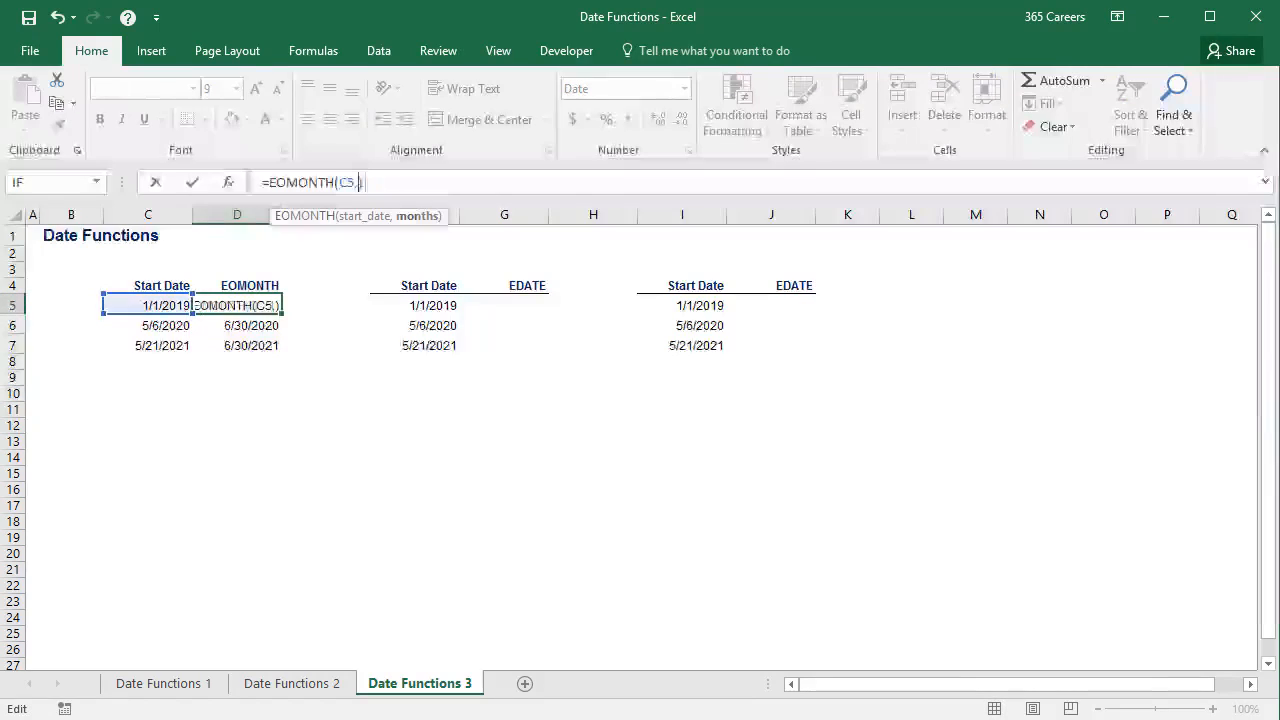
{"action": "key", "text": "BackSpace"}
{"action": "type", "text": "0"}
{"action": "key", "text": "Return"}
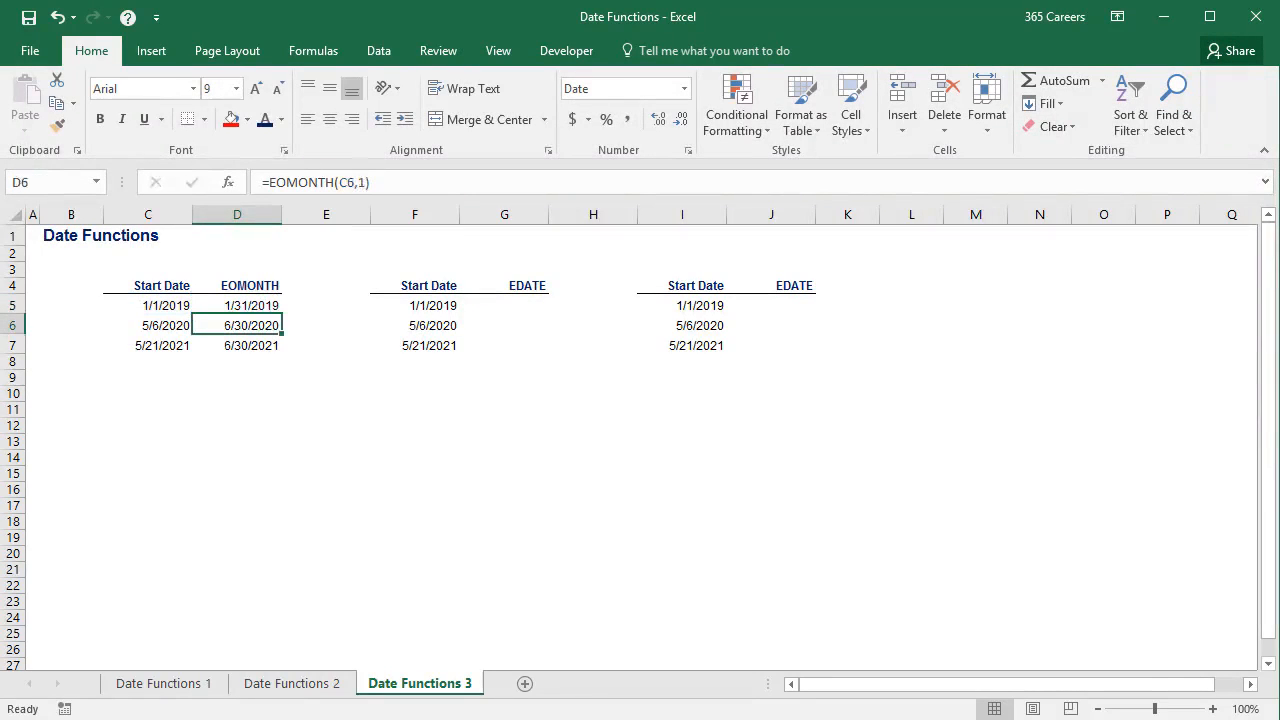
Copy the revised EOMONTH formula from D5 down through D7
{"action": "key", "text": "Up"}
{"action": "key", "text": "ctrl+c"}
{"action": "key", "text": "shift+Down"}
{"action": "key", "text": "shift+Down"}
{"action": "key", "text": "ctrl+v"}
{"action": "key", "text": "Escape"}
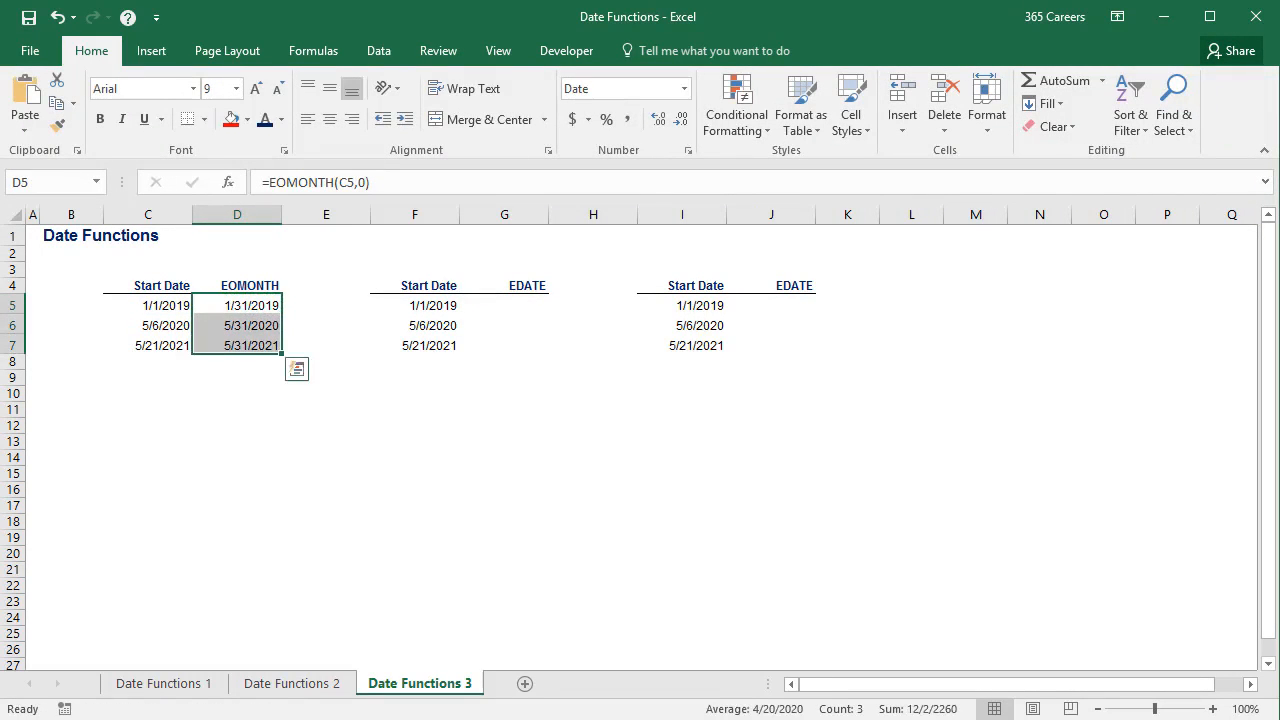
Inspect the EOMONTH formulas in D6 and D7 and the start dates they reference, without changing them
{"action": "key", "text": "Down"}
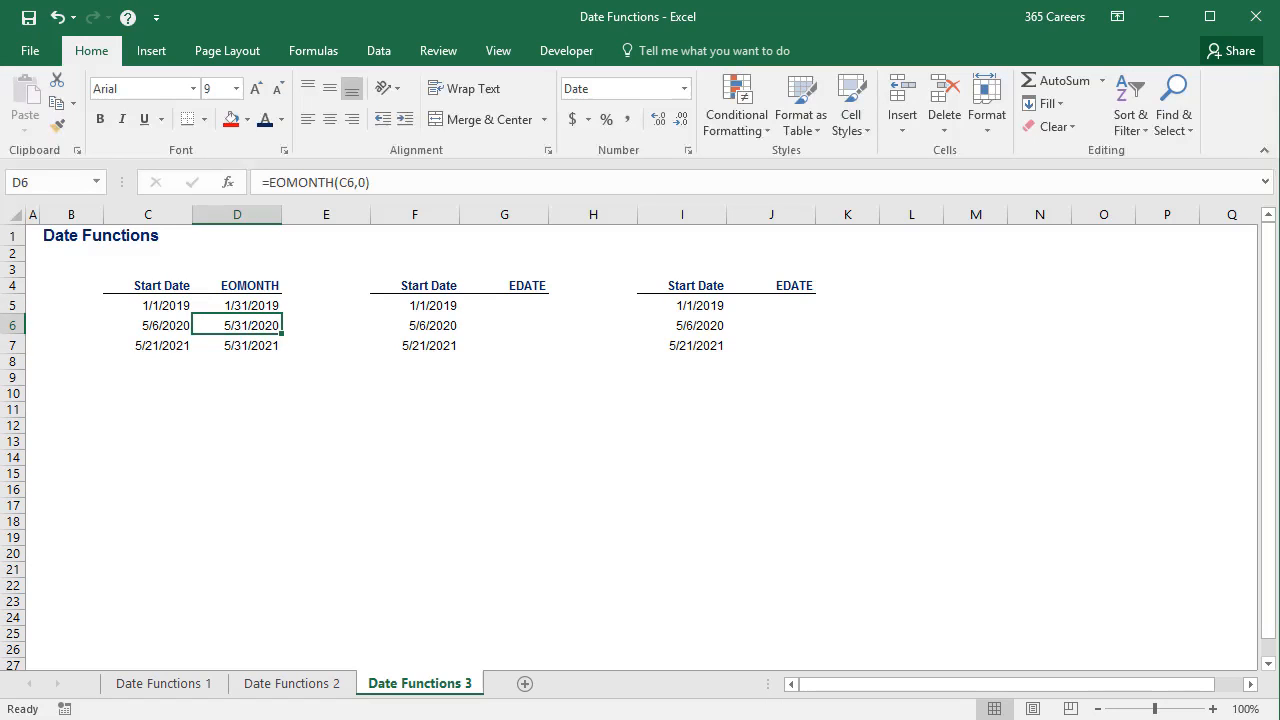
{"action": "key", "text": "F2"}
{"action": "key", "text": "Escape"}
{"action": "key", "text": "Down"}
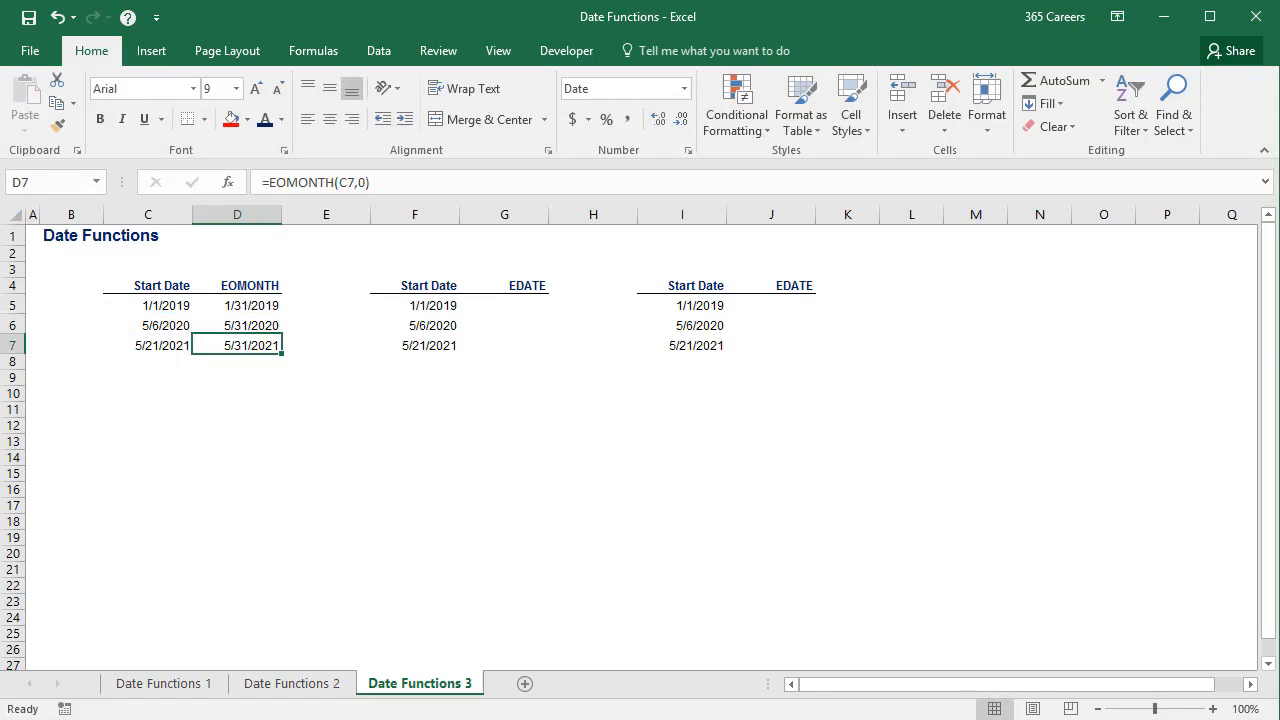
{"action": "key", "text": "F2"}
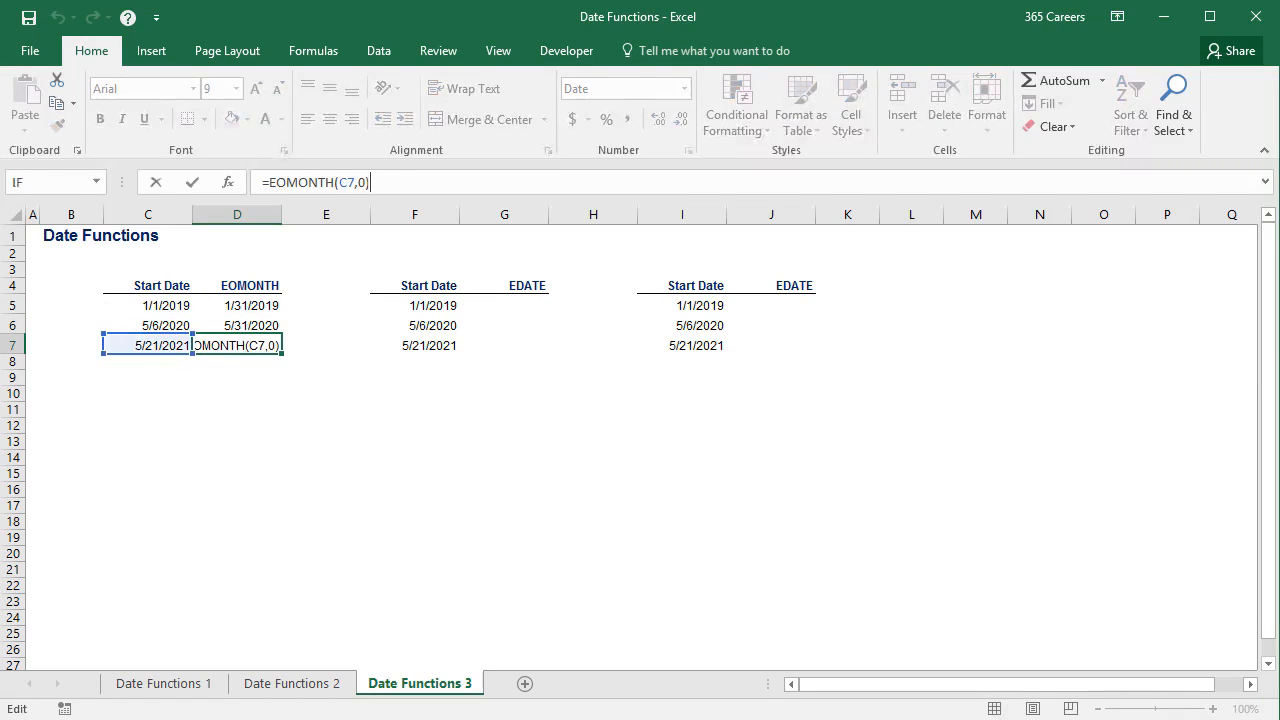
{"action": "key", "text": "Escape"}
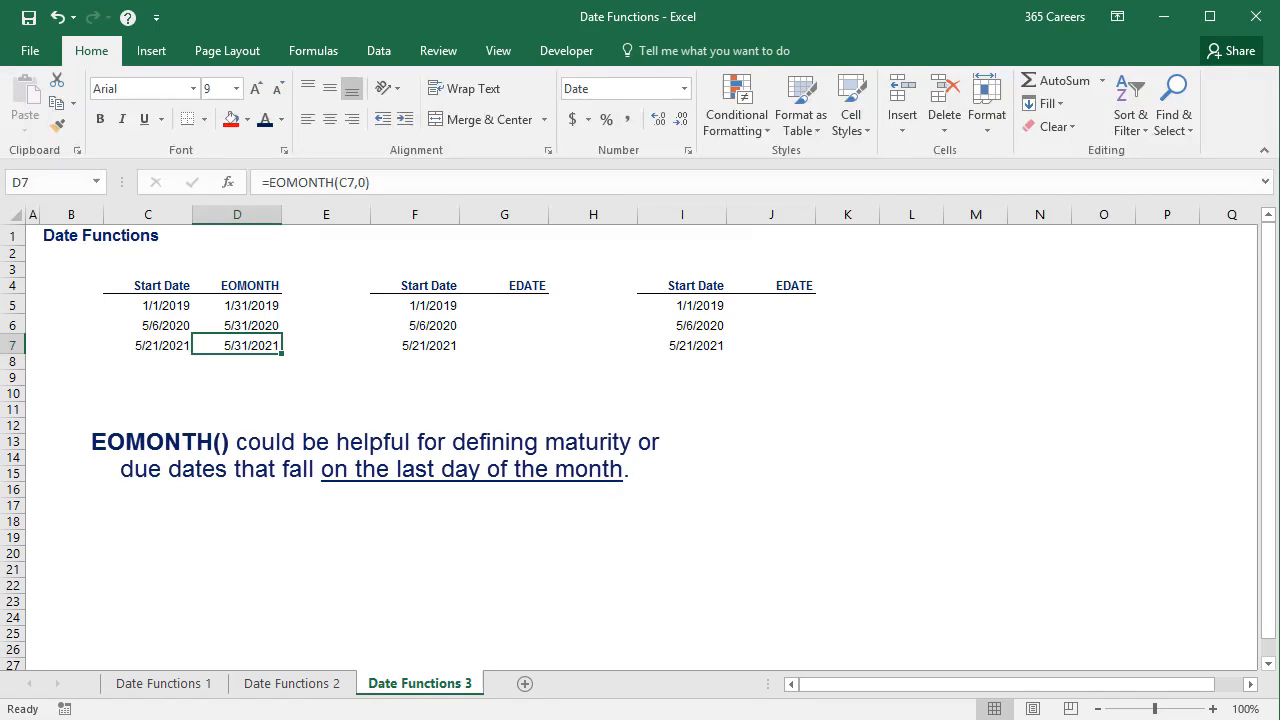
In the second table, enter =EDATE(F5,5) in G5 to get the exact date five months after the start date
{"action": "key", "text": "ctrl+Up"}
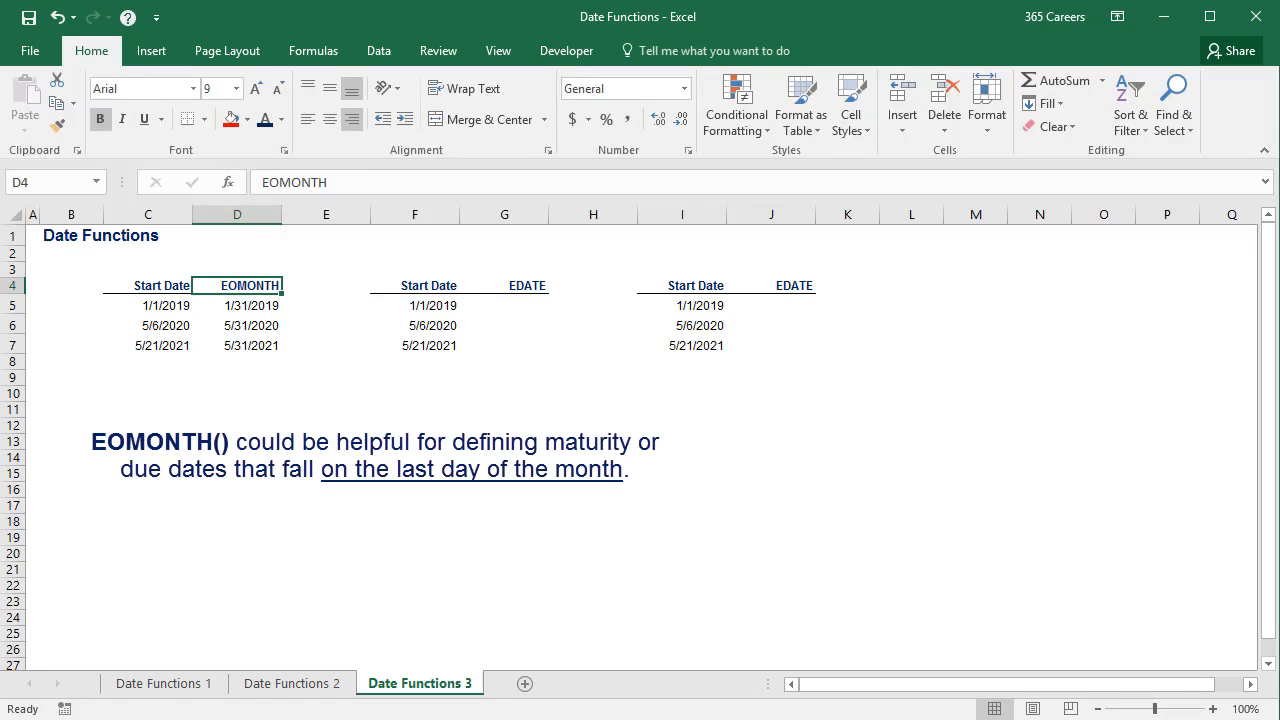
{"action": "key", "text": "ctrl+Right"}
{"action": "key", "text": "Right"}
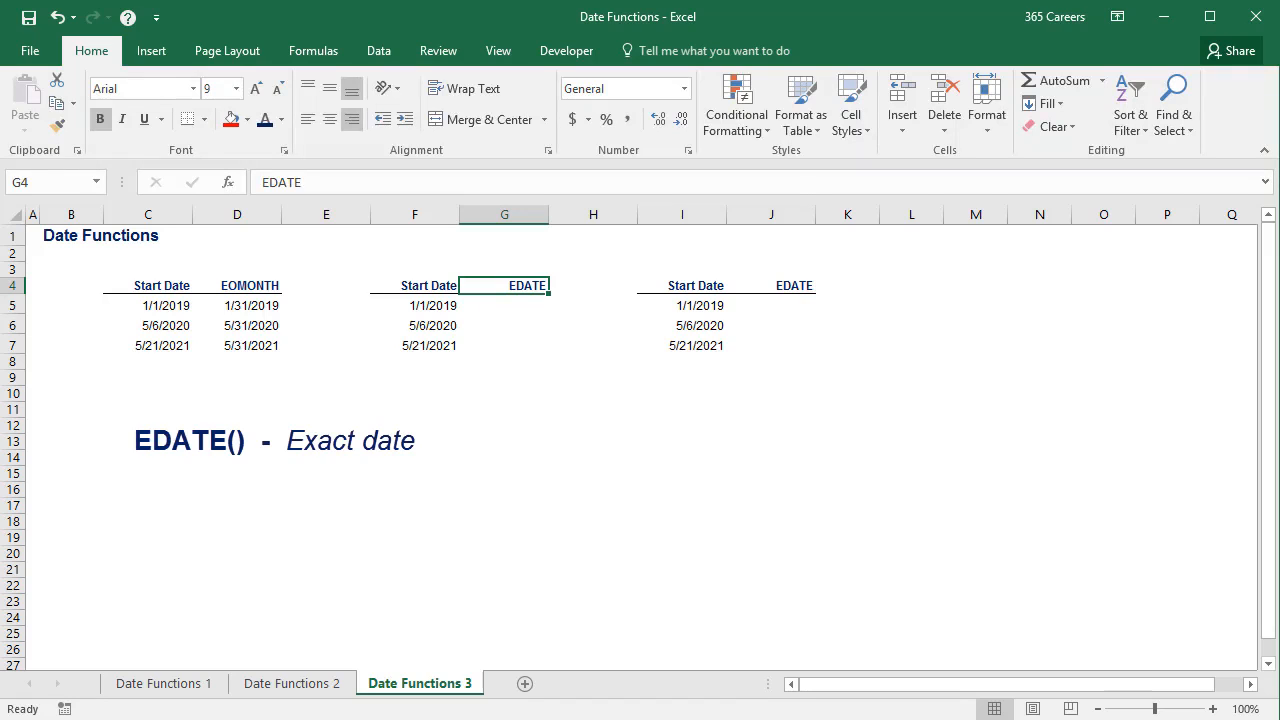
{"action": "key", "text": "Down"}
{"action": "type", "text": "=ed"}
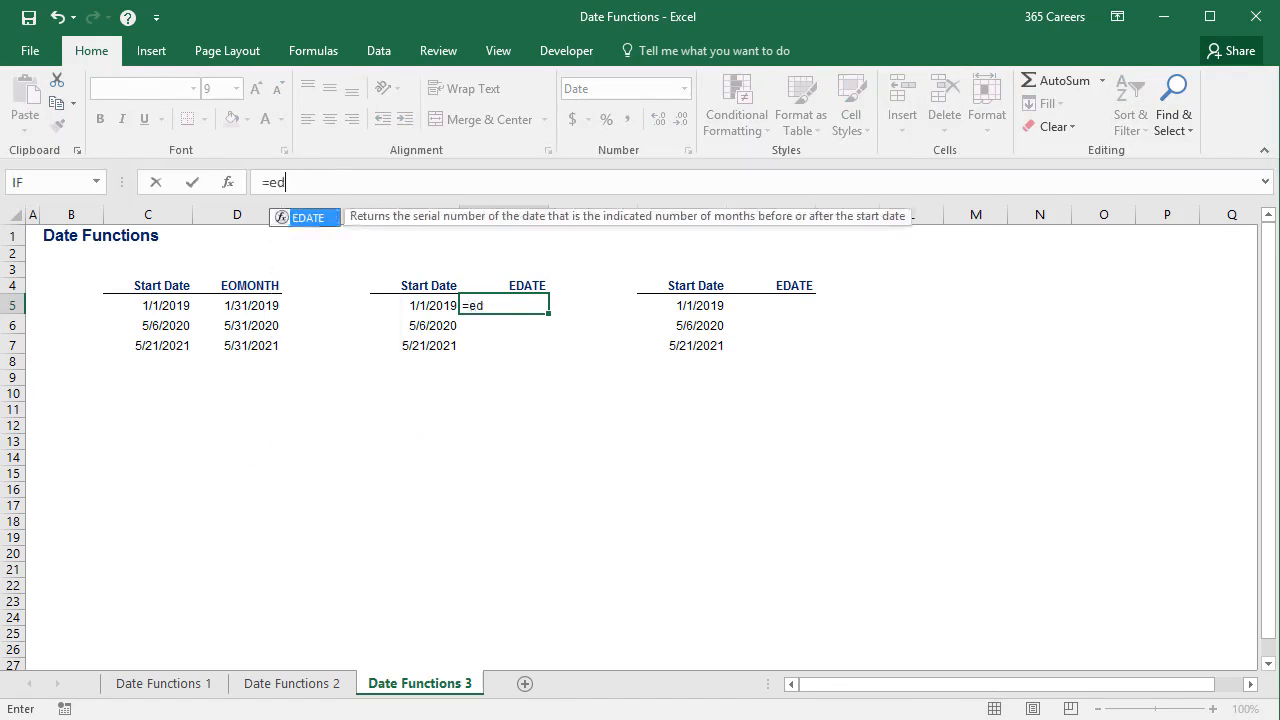
{"action": "key", "text": "Tab"}
{"action": "key", "text": "Left"}
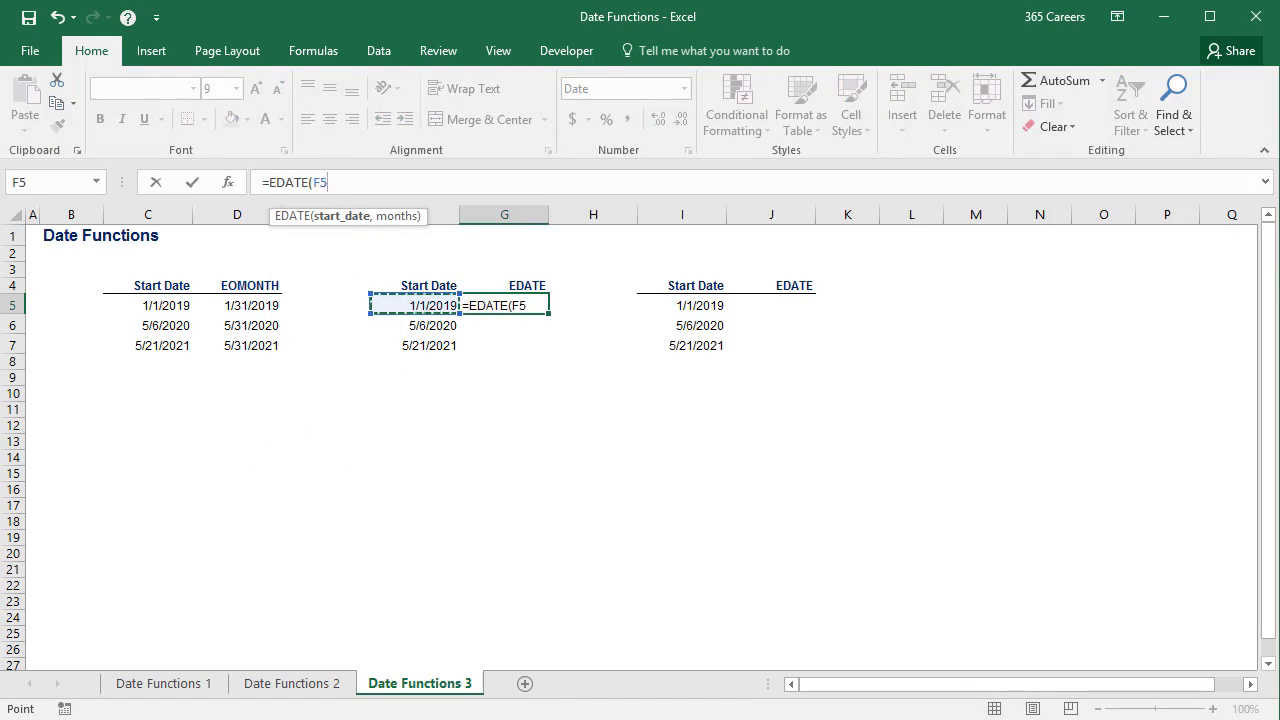
{"action": "type", "text": ",5"}
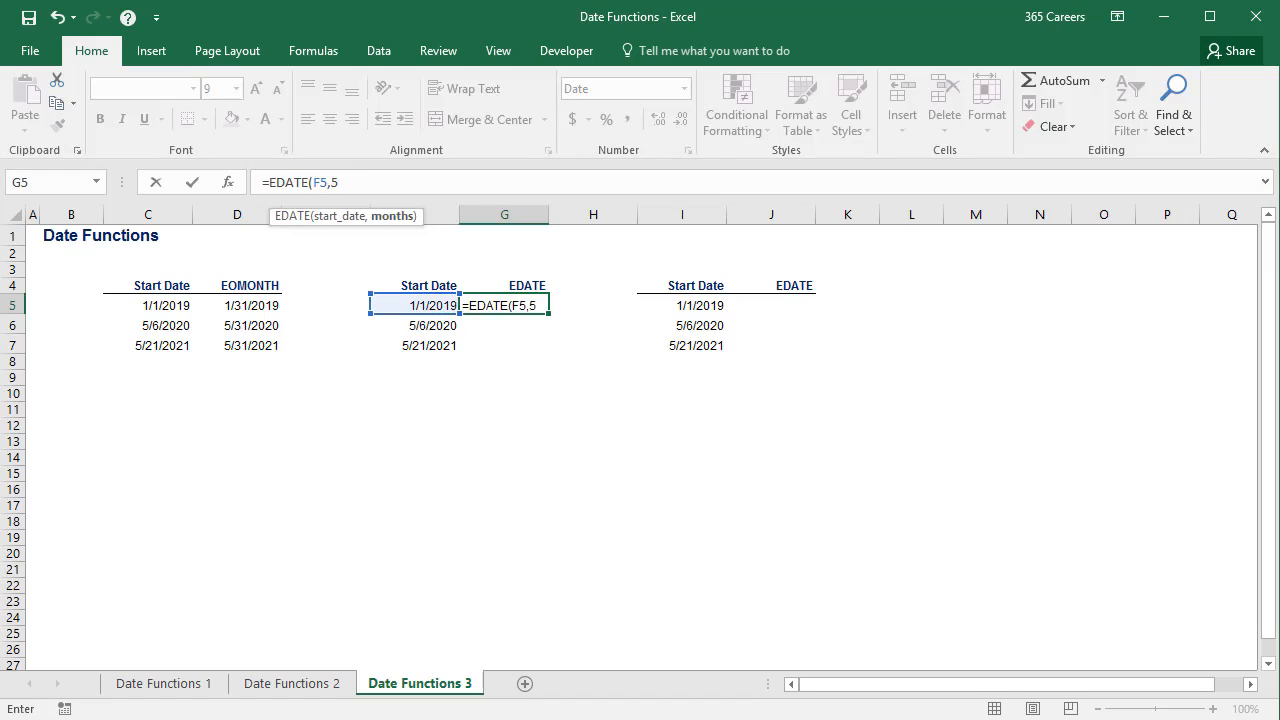
{"action": "type", "text": ")"}
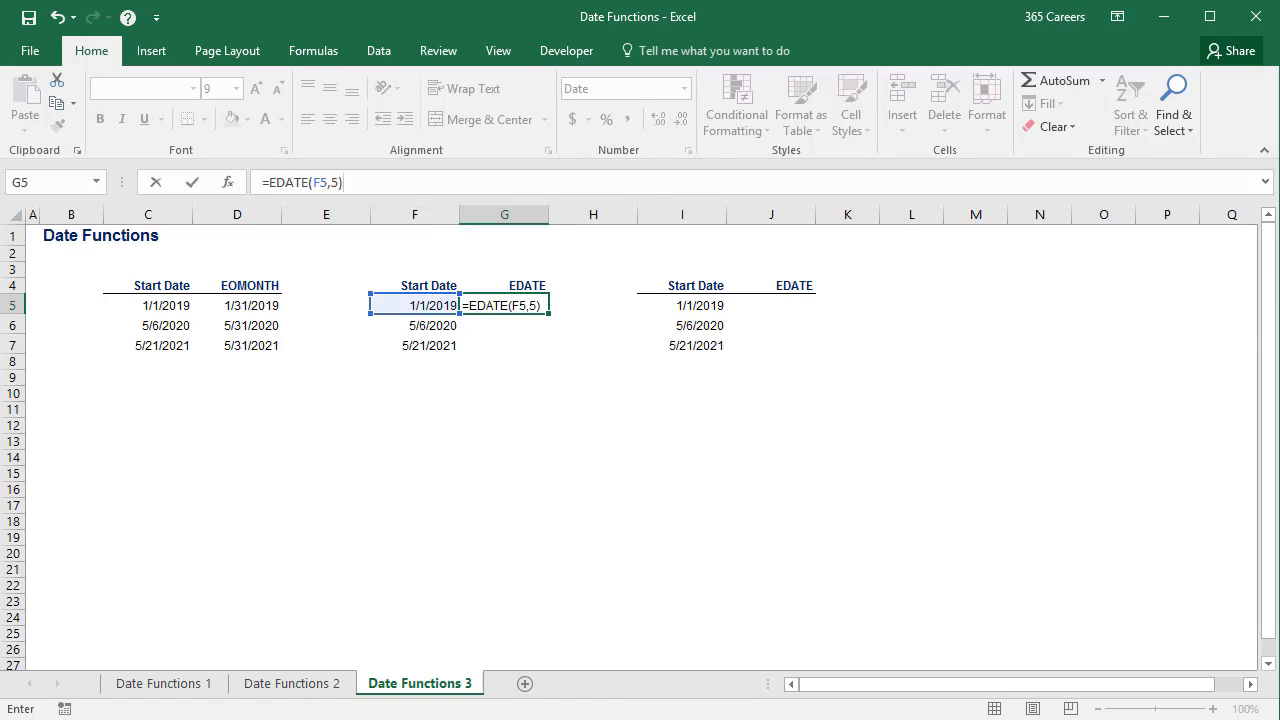
{"action": "key", "text": "Return"}
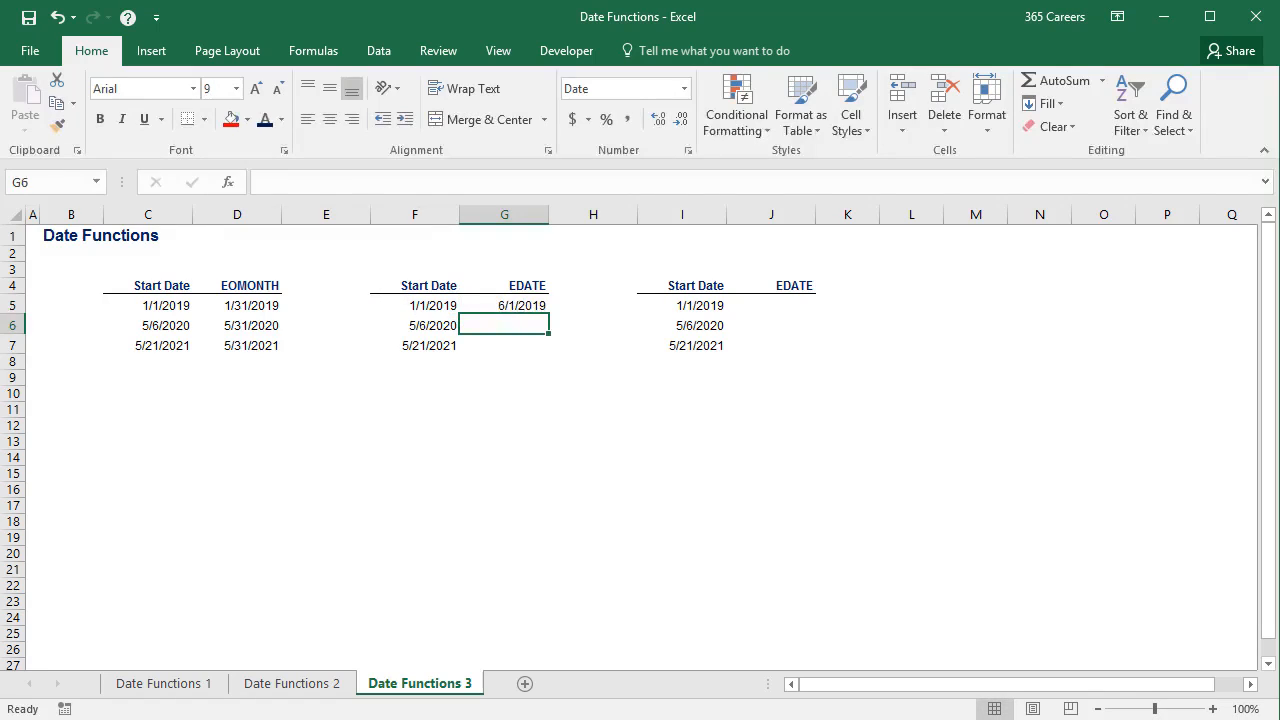
Copy the five-month EDATE formula from G5 down through G7
{"action": "key", "text": "Up"}
{"action": "key", "text": "ctrl+c"}
{"action": "key", "text": "shift+Down"}
{"action": "key", "text": "shift+Down"}
{"action": "key", "text": "ctrl+v"}
{"action": "key", "text": "Escape"}
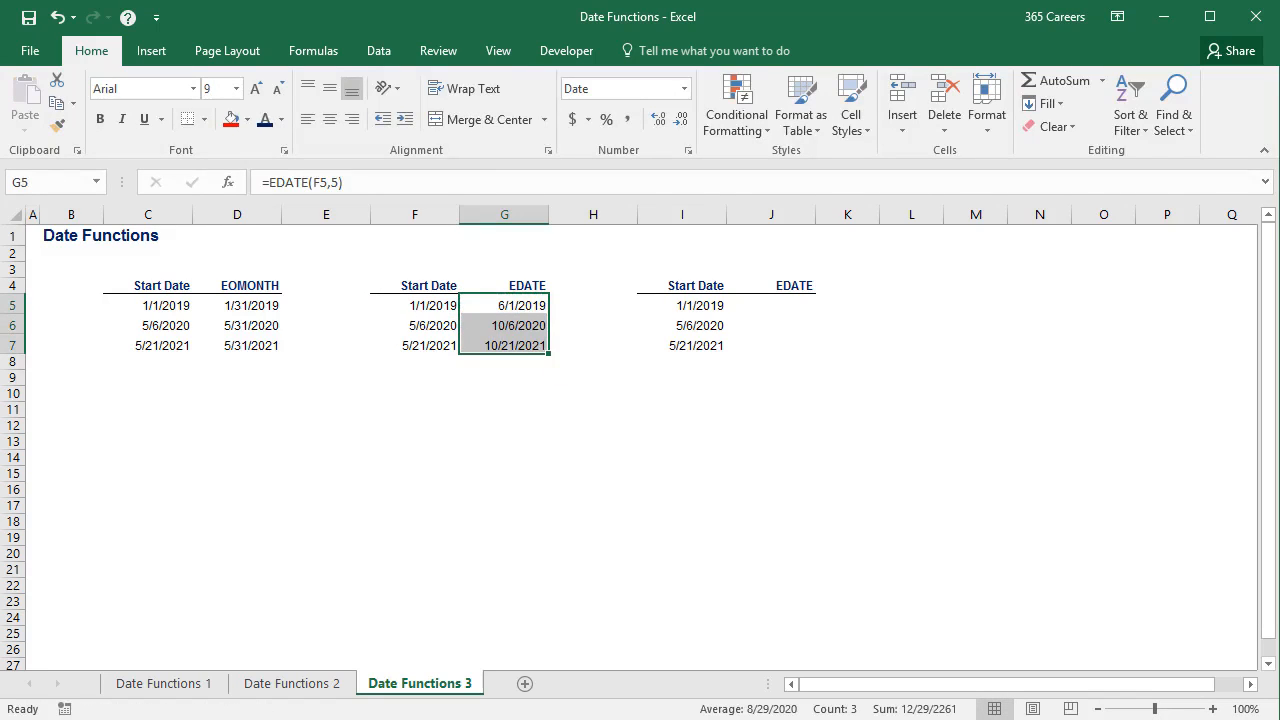
Inspect the EDATE formulas in G6 and G7 and the start dates they reference, without changing them
{"action": "key", "text": "Down"}
{"action": "key", "text": "F2"}
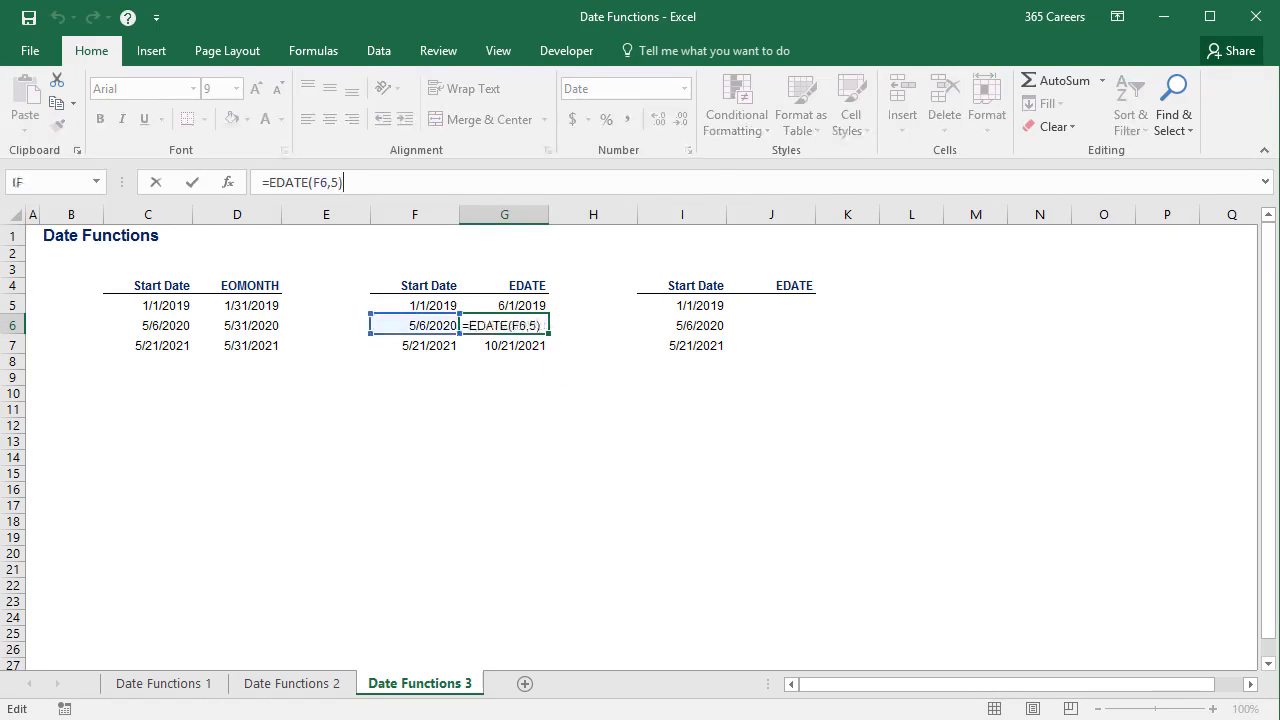
{"action": "key", "text": "Escape"}
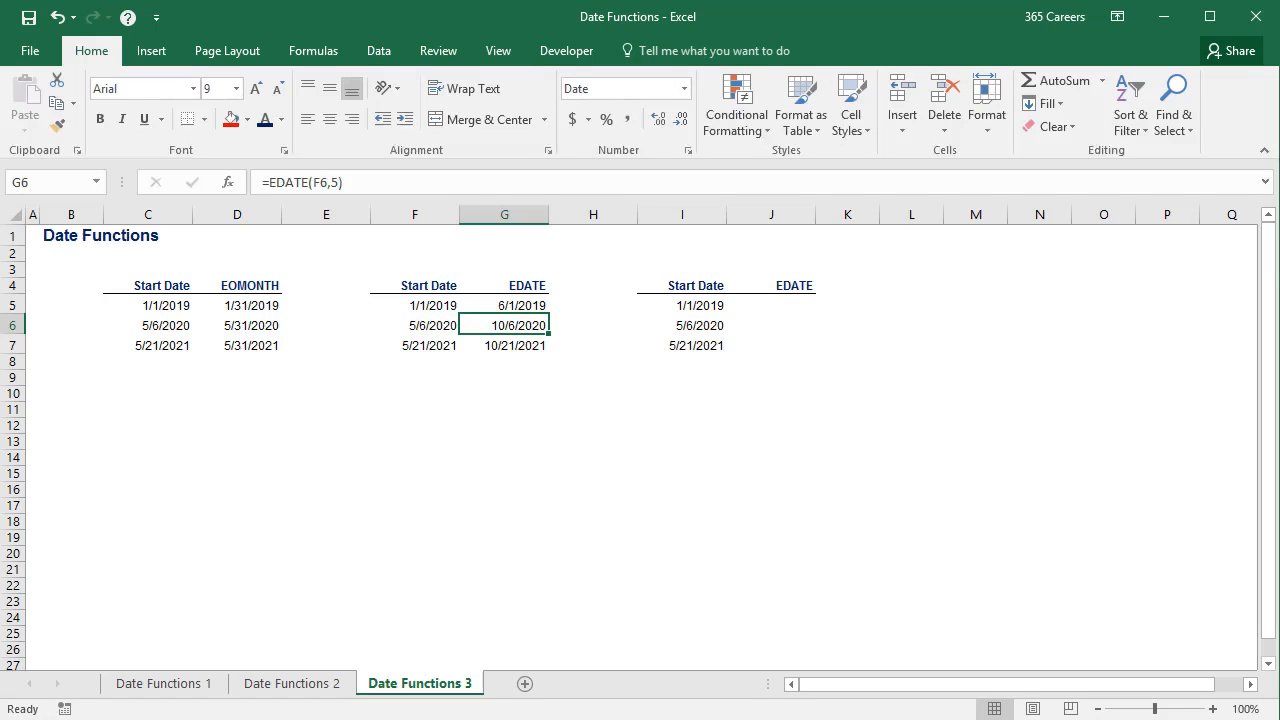
{"action": "key", "text": "Down"}
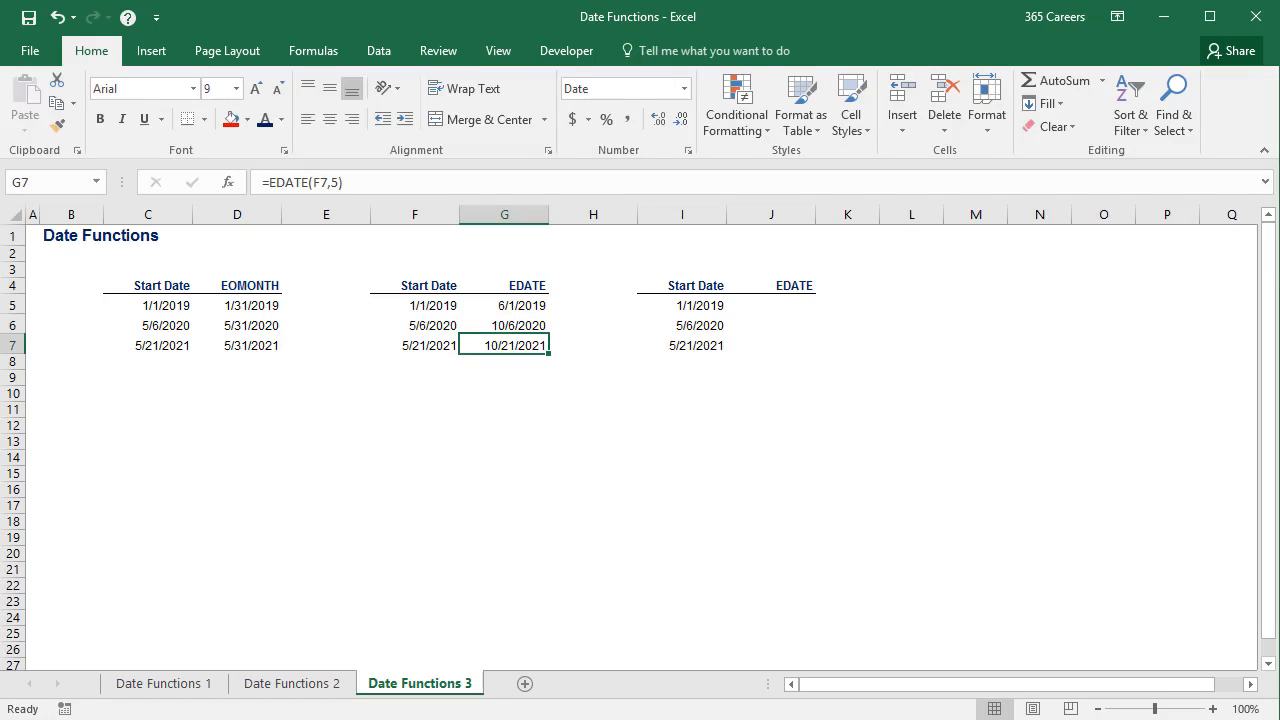
{"action": "key", "text": "F2"}
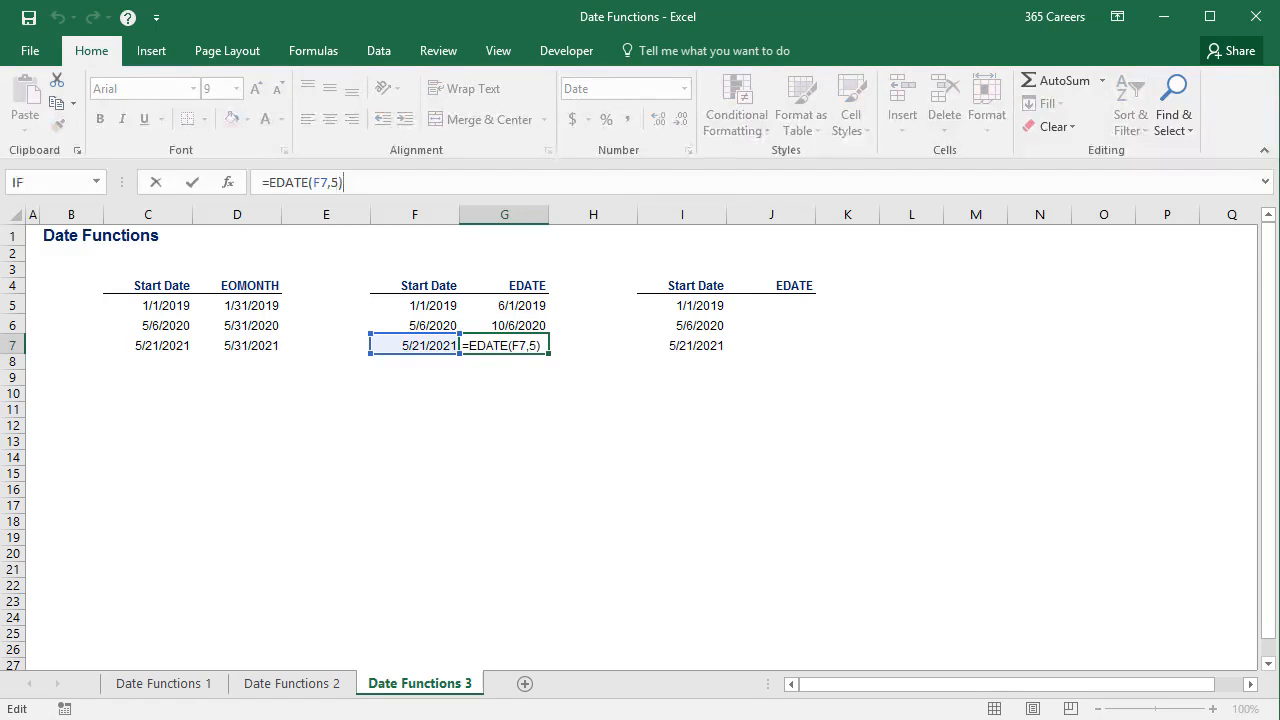
{"action": "key", "text": "Escape"}
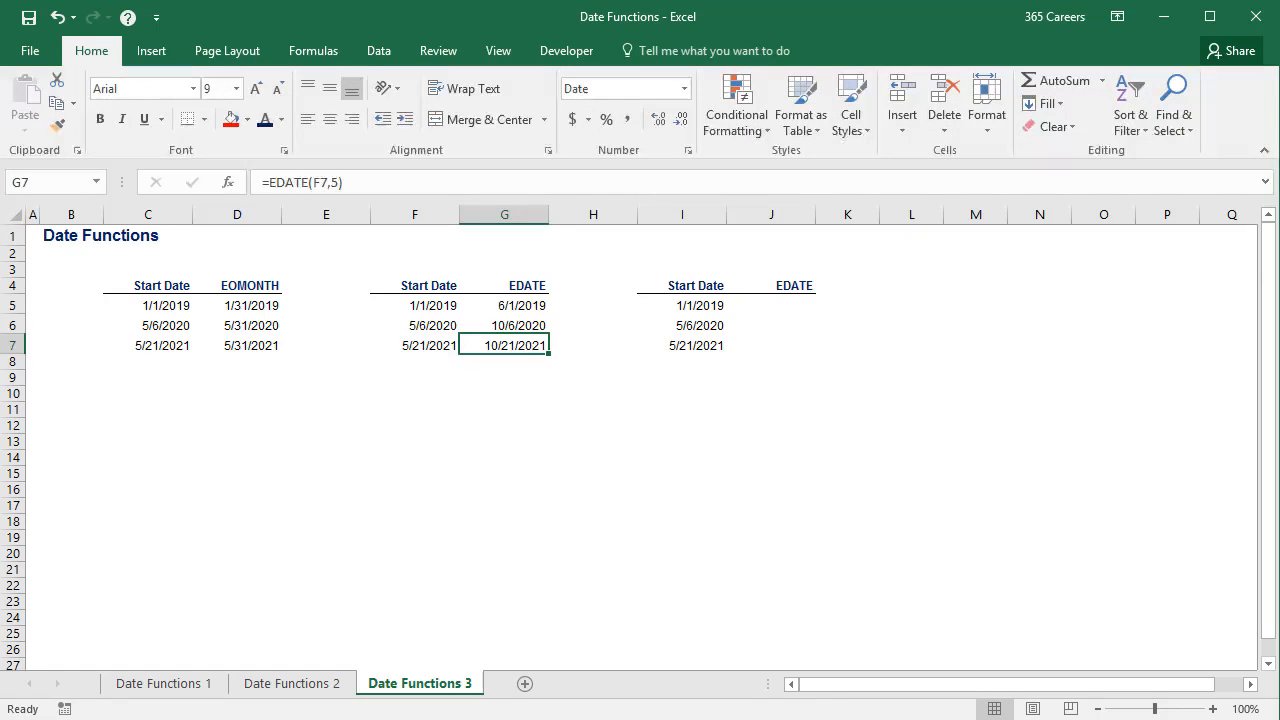
In the third table, enter =EDATE(I5, 5*12) in J5 to get the exact date five years after the start date
{"action": "key", "text": "ctrl+Up"}
{"action": "key", "text": "ctrl+Right"}
{"action": "key", "text": "ctrl+Right"}
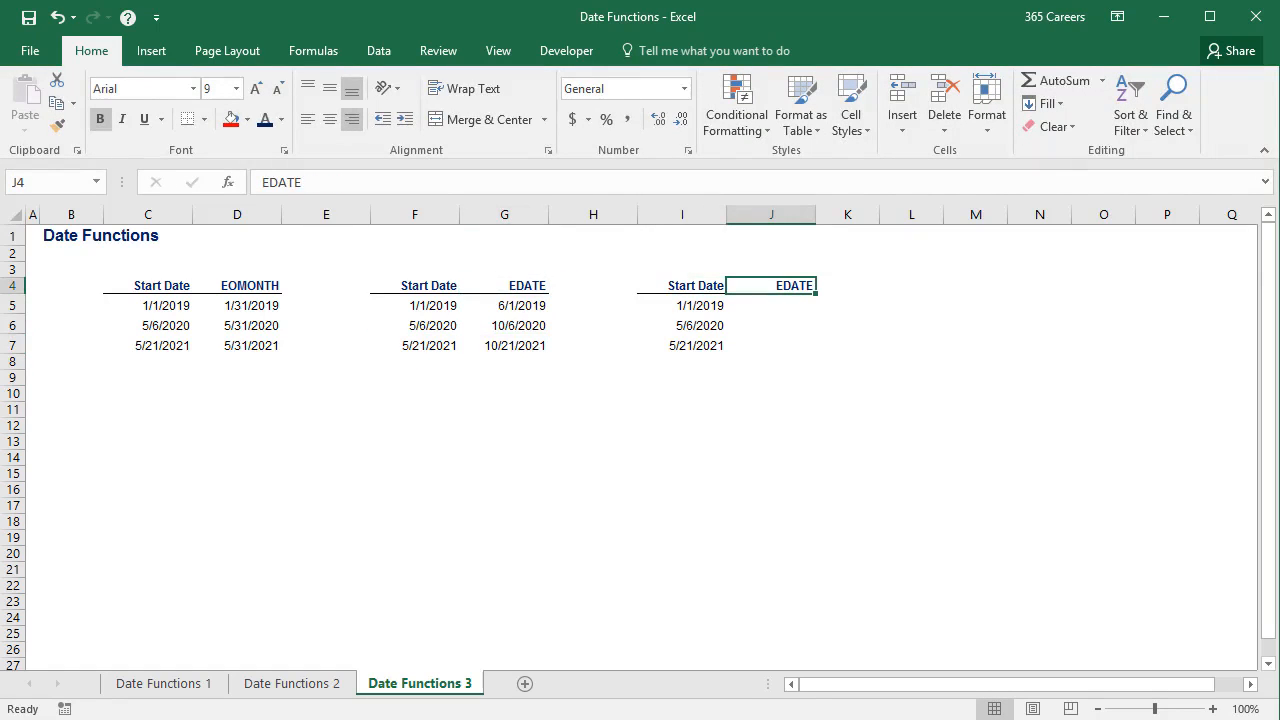
{"action": "key", "text": "Down"}
{"action": "type", "text": "=ed"}
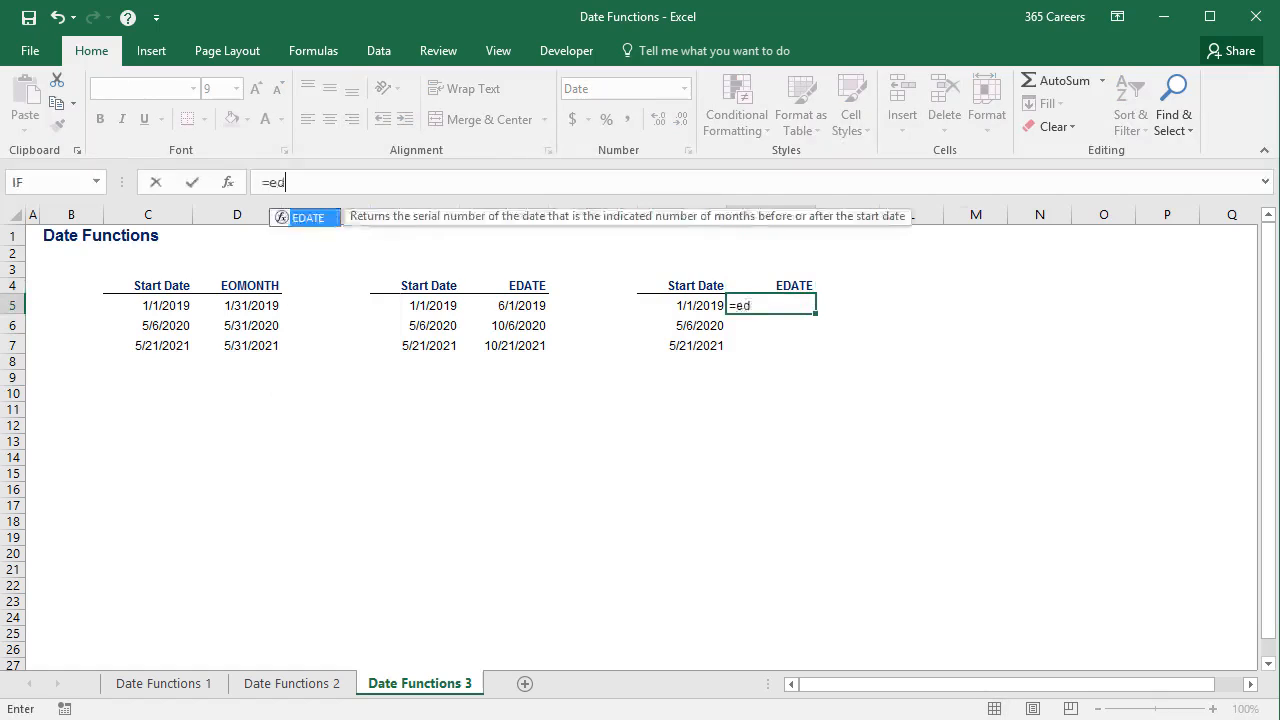
{"action": "key", "text": "Tab"}
{"action": "key", "text": "Left"}
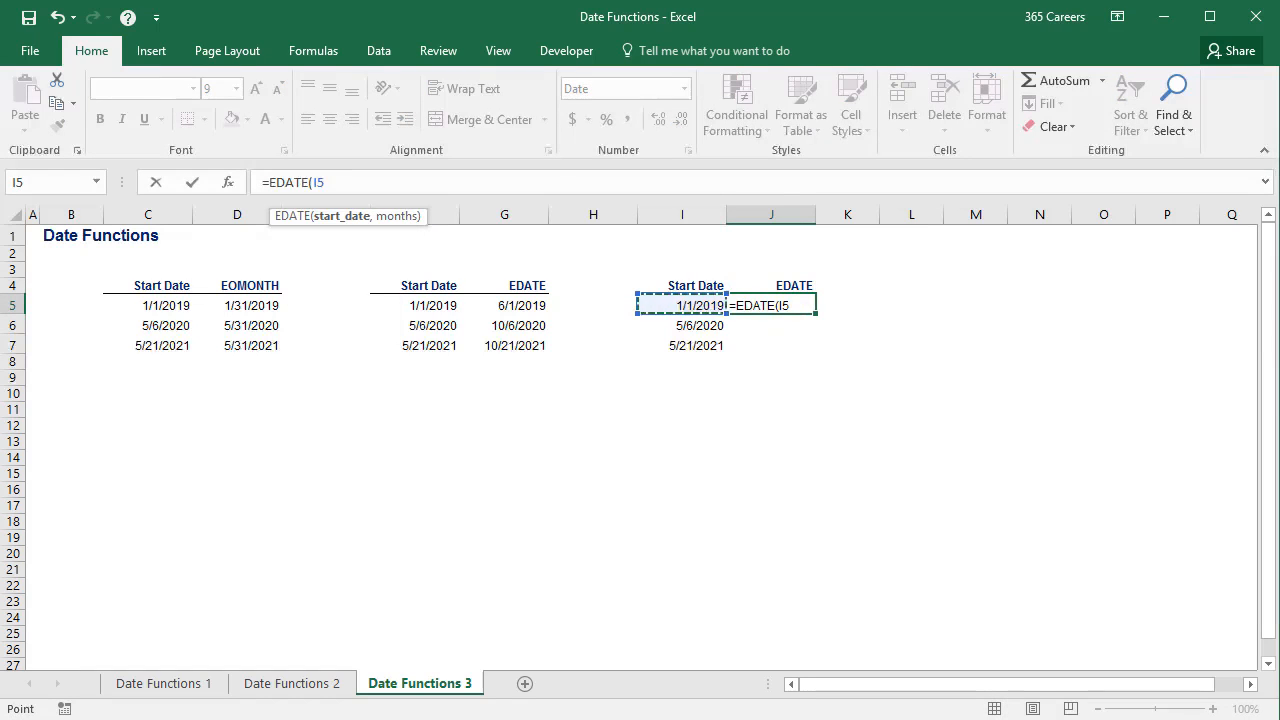
{"action": "type", "text": ", 5*12)"}
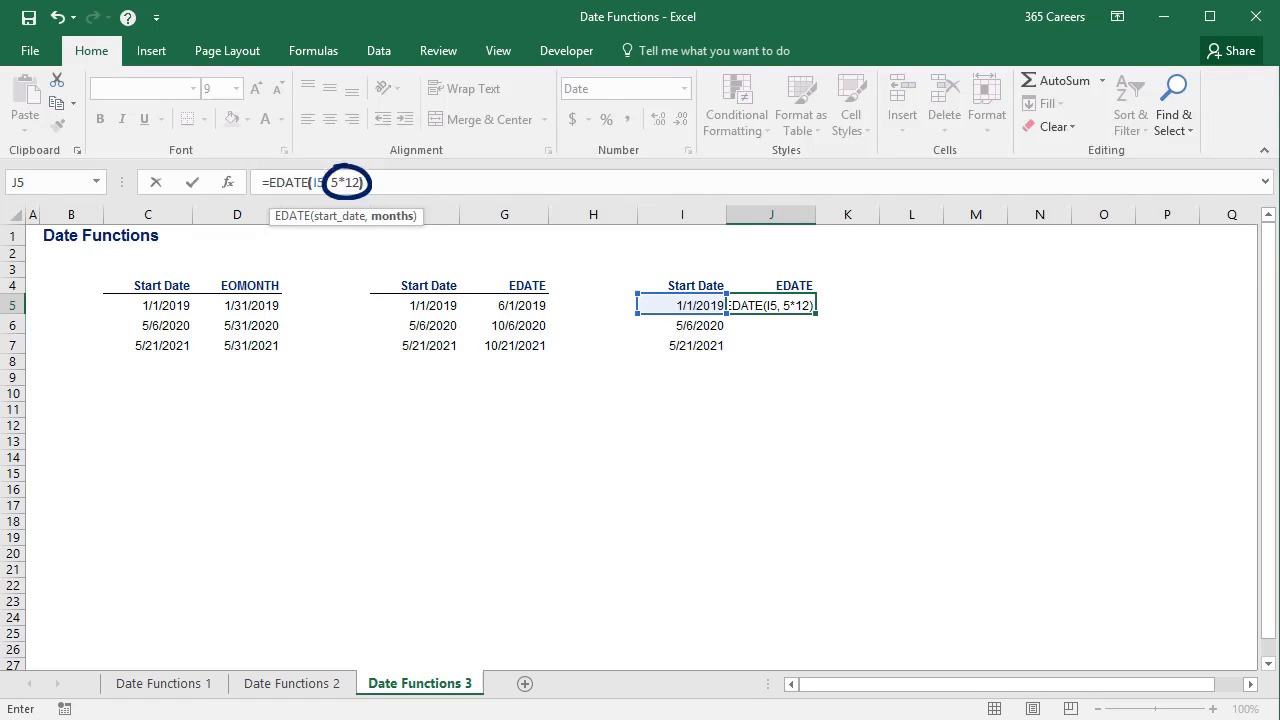
{"action": "key", "text": "Return"}
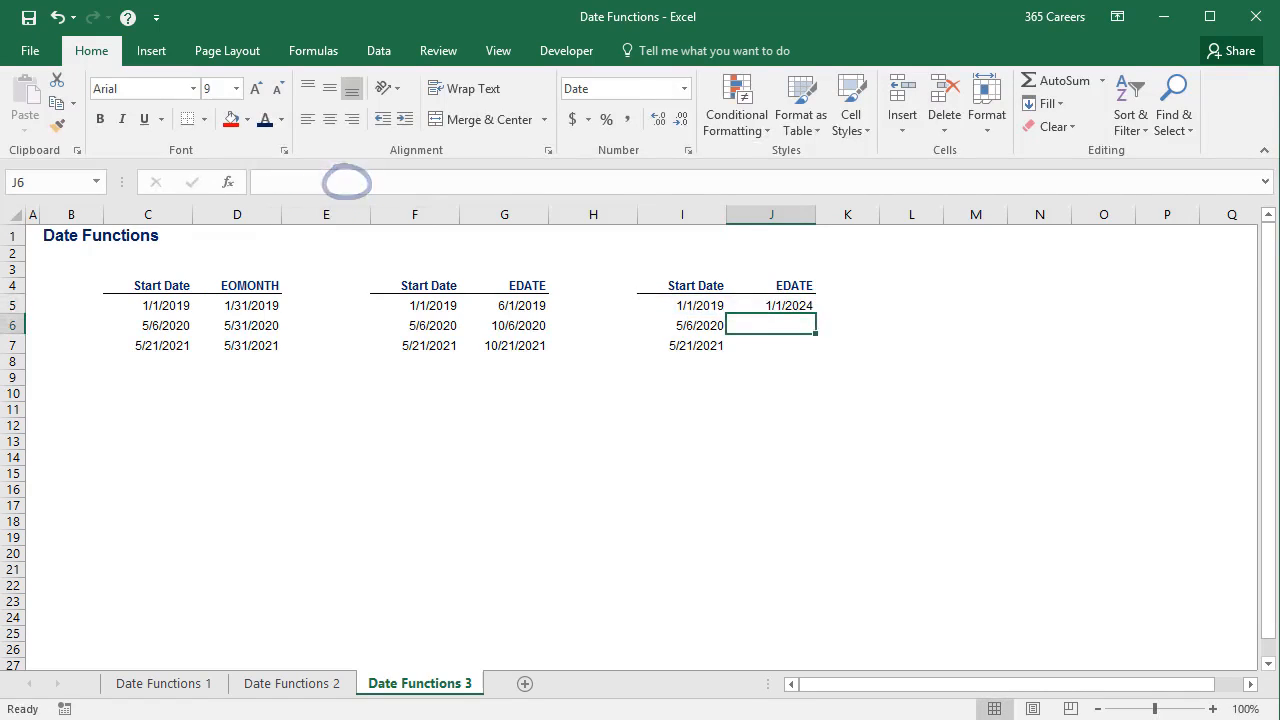
Copy the five-year EDATE formula from J5 down through J7
{"action": "key", "text": "Up"}
{"action": "key", "text": "ctrl+c"}
{"action": "key", "text": "shift+Down"}
{"action": "key", "text": "shift+Down"}
{"action": "key", "text": "Return"}
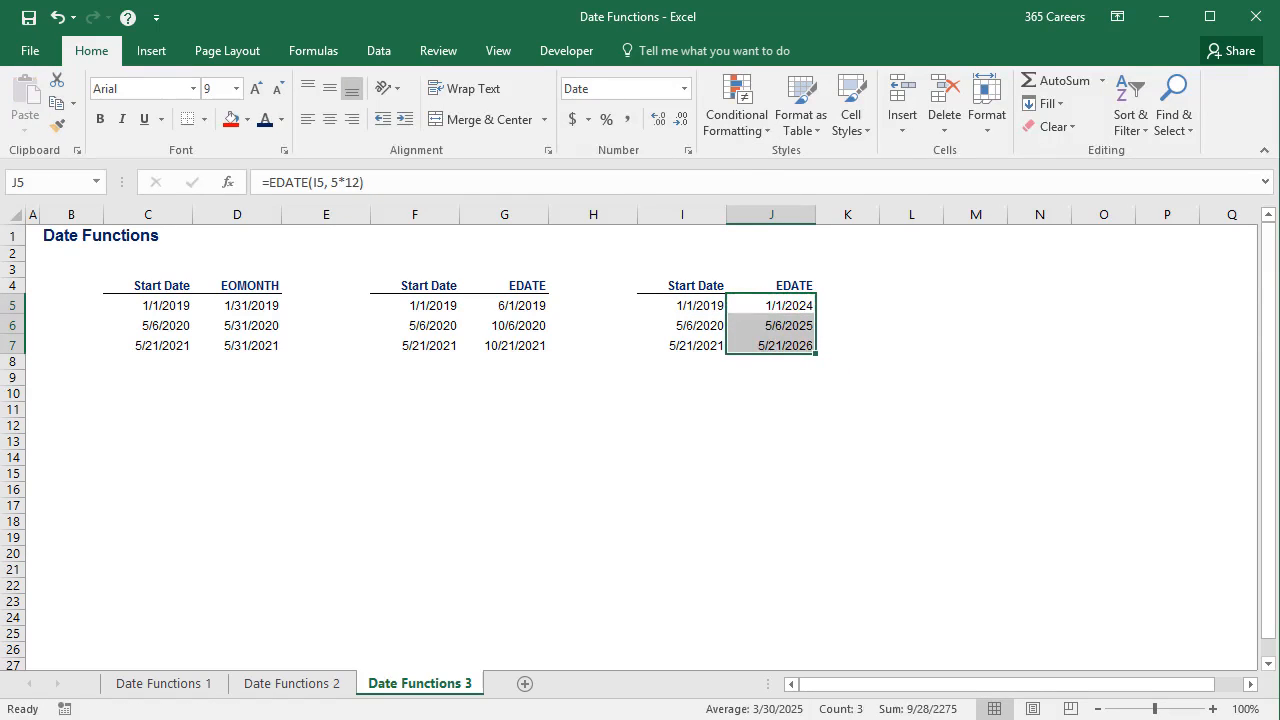
Inspect the EDATE formulas in J6 and J7 and the start dates they reference, leaving the formulas unedited
{"action": "key", "text": "Down"}
{"action": "key", "text": "F2"}
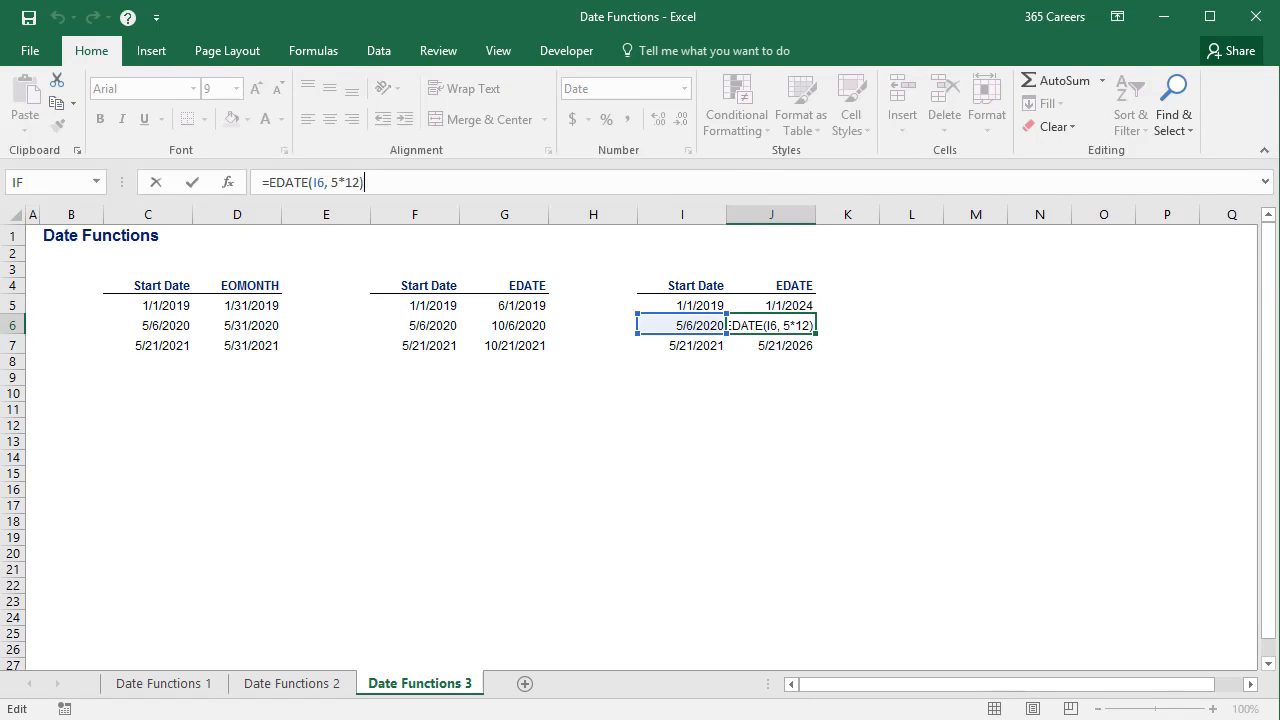
{"action": "key", "text": "Escape"}
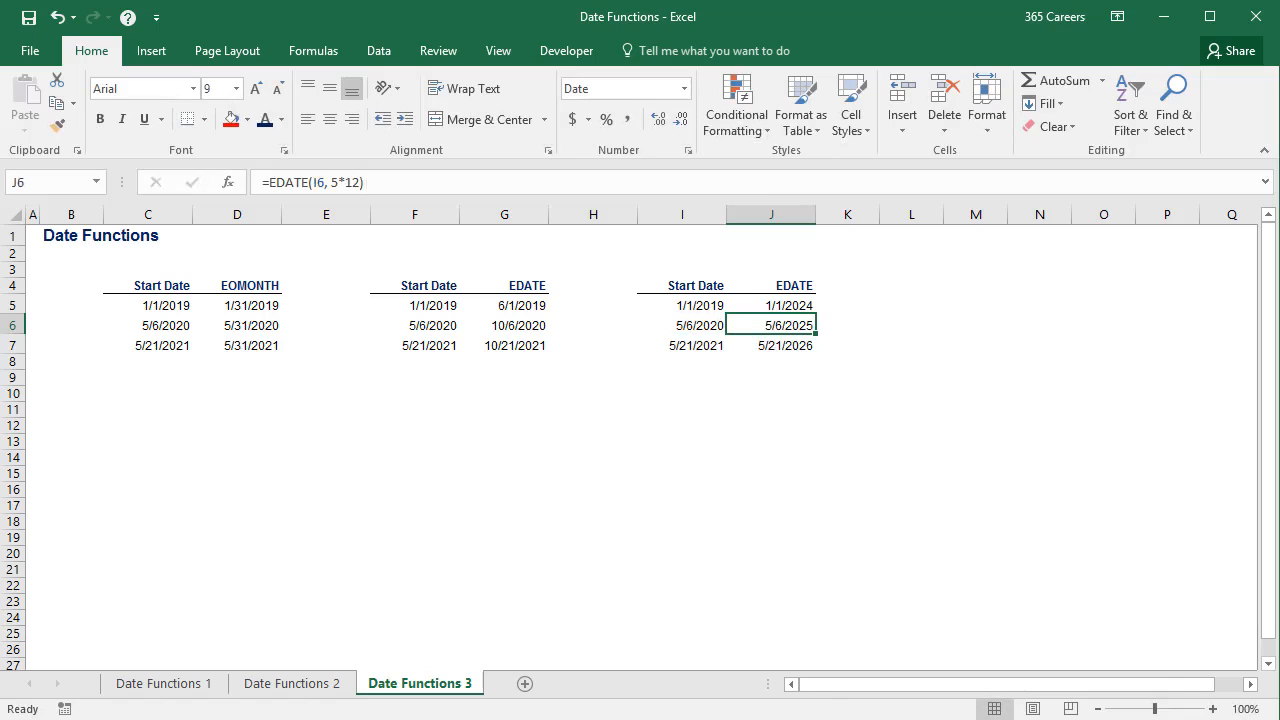
{"action": "key", "text": "Down"}
{"action": "key", "text": "F2"}
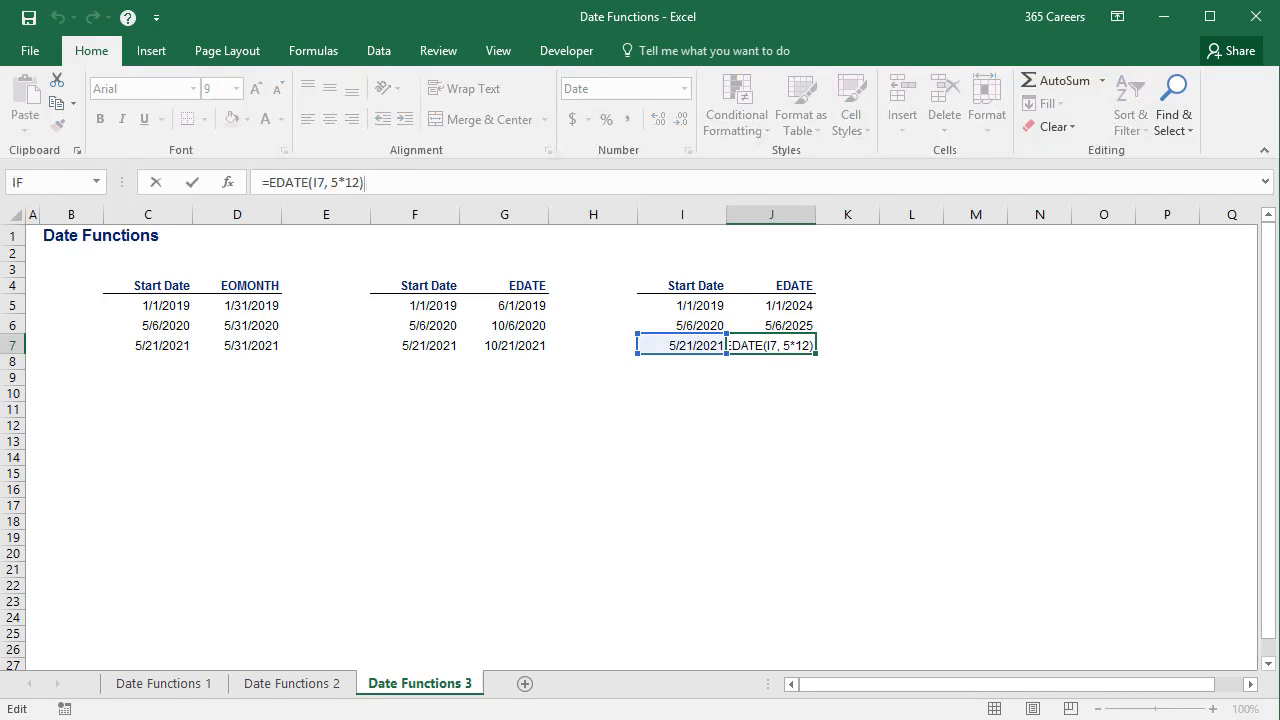
{"action": "key", "text": "Escape"}
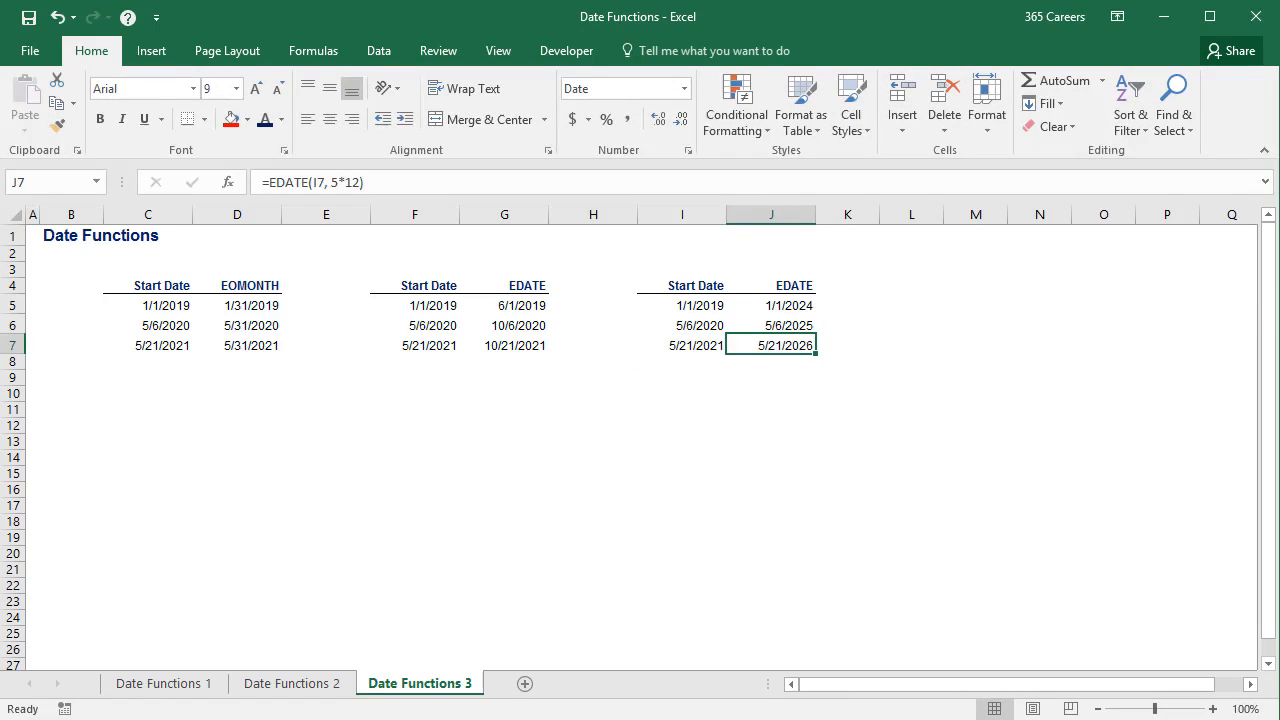
{"action": "key", "text": "Right"}
{"action": "key", "text": "Right"}
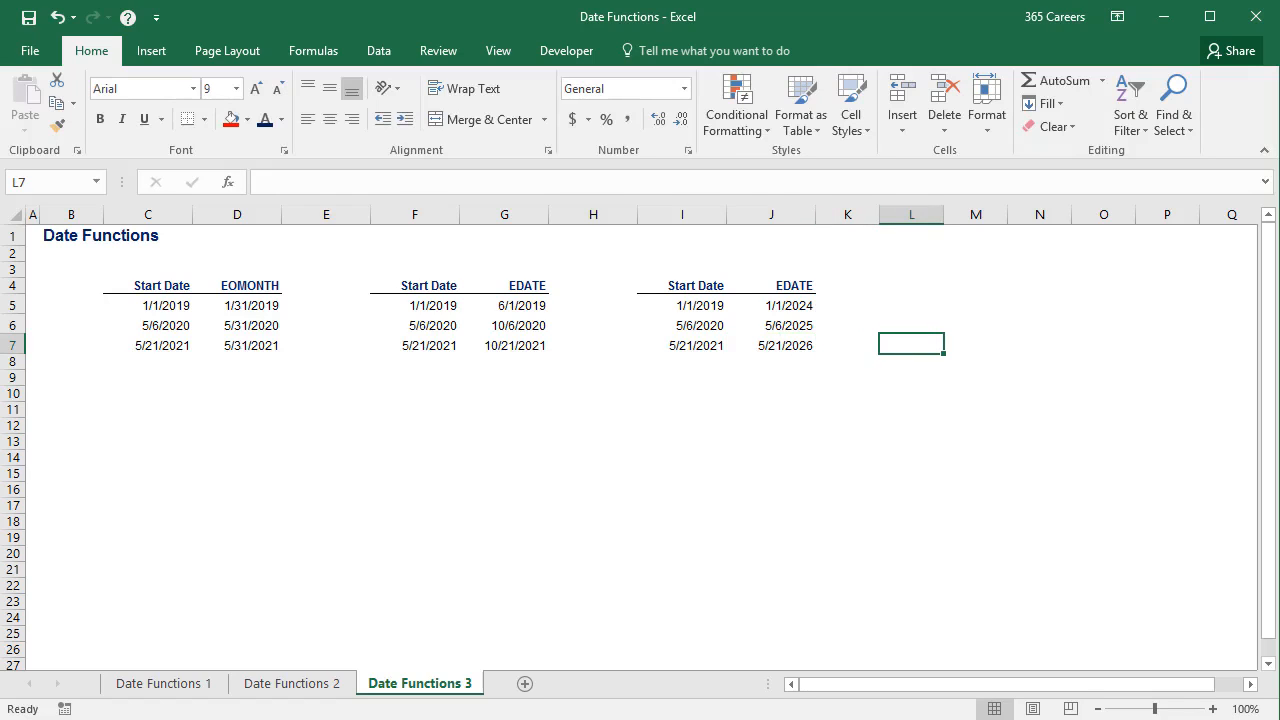